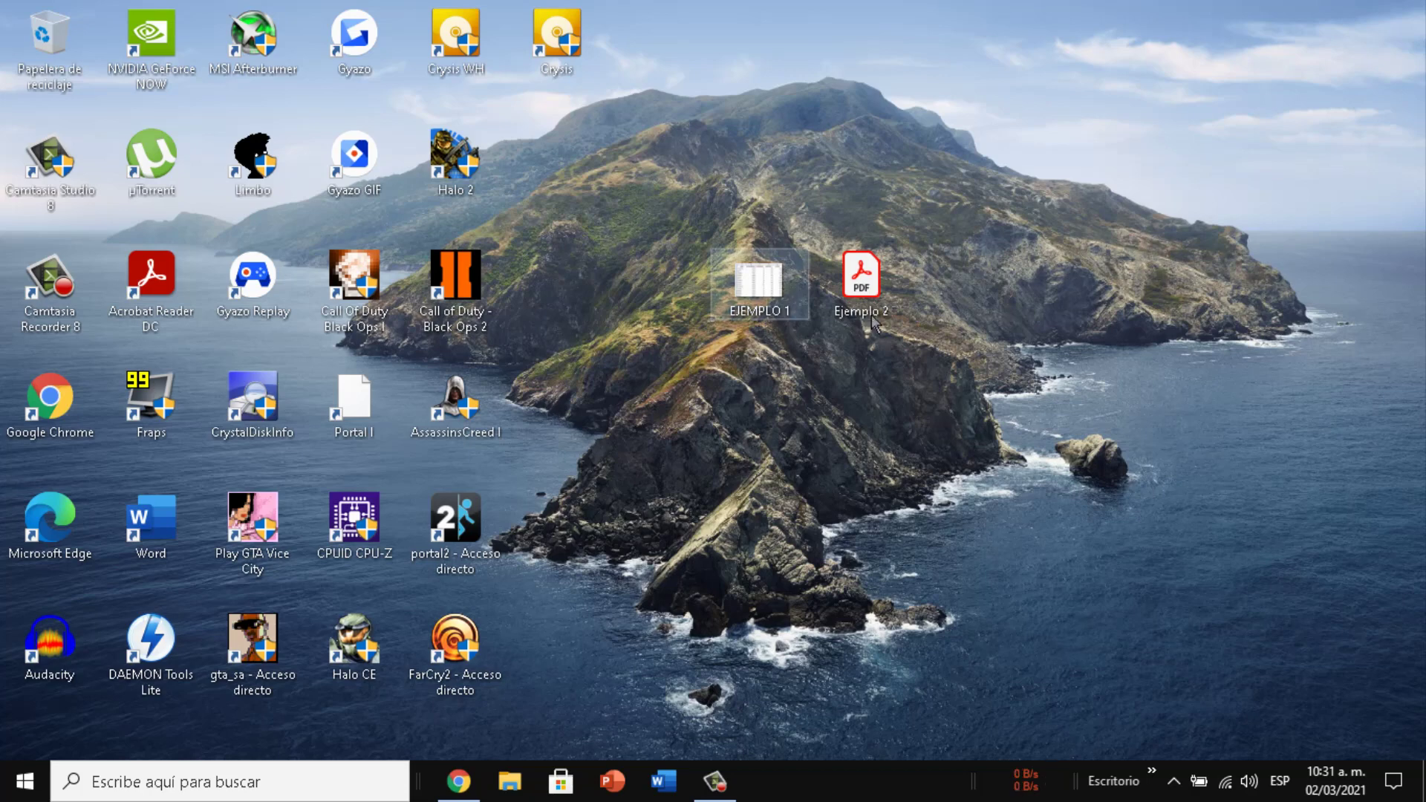
Step: Open the EJEMPLO 1 image, enlarge its window to read the table, then close it
double_click(722, 266)
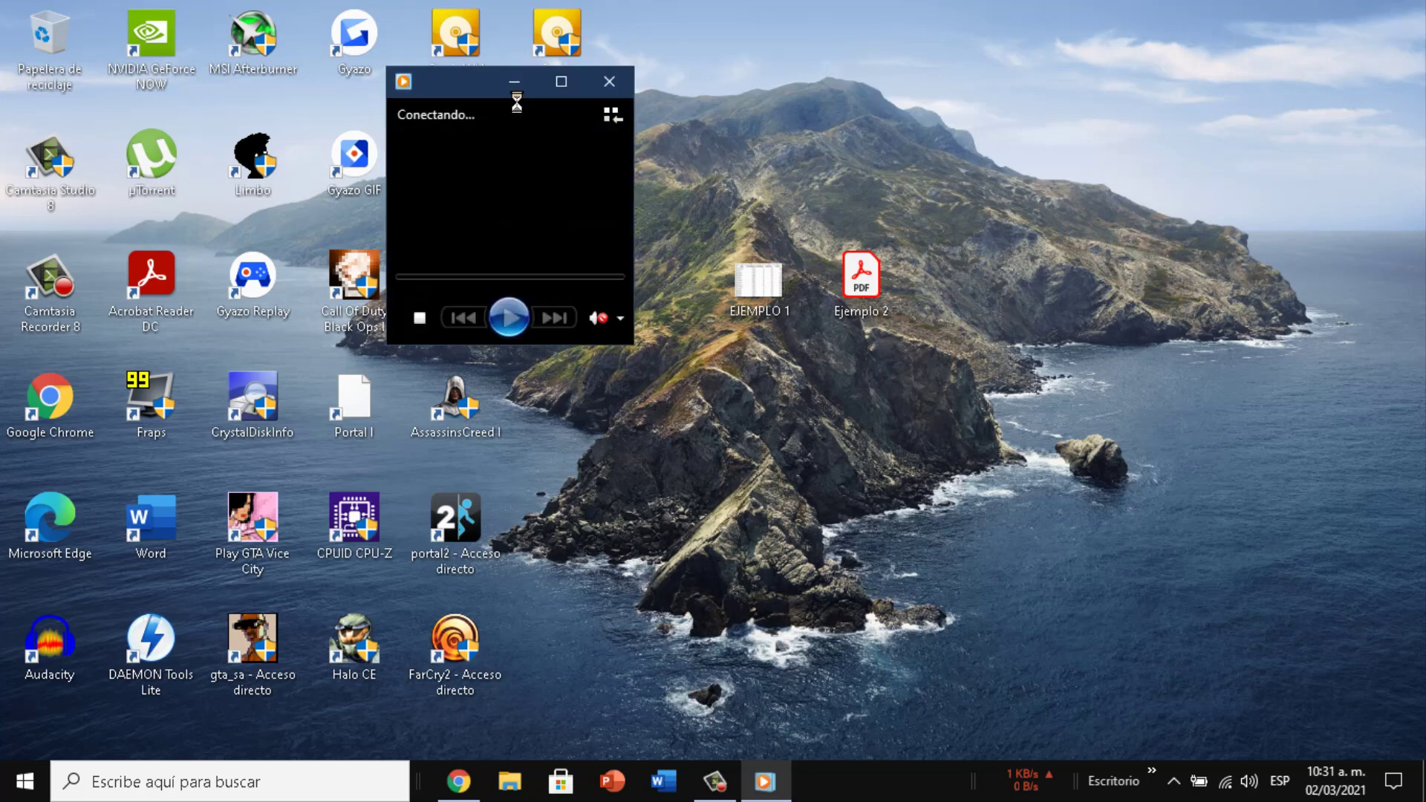
left_click(610, 382)
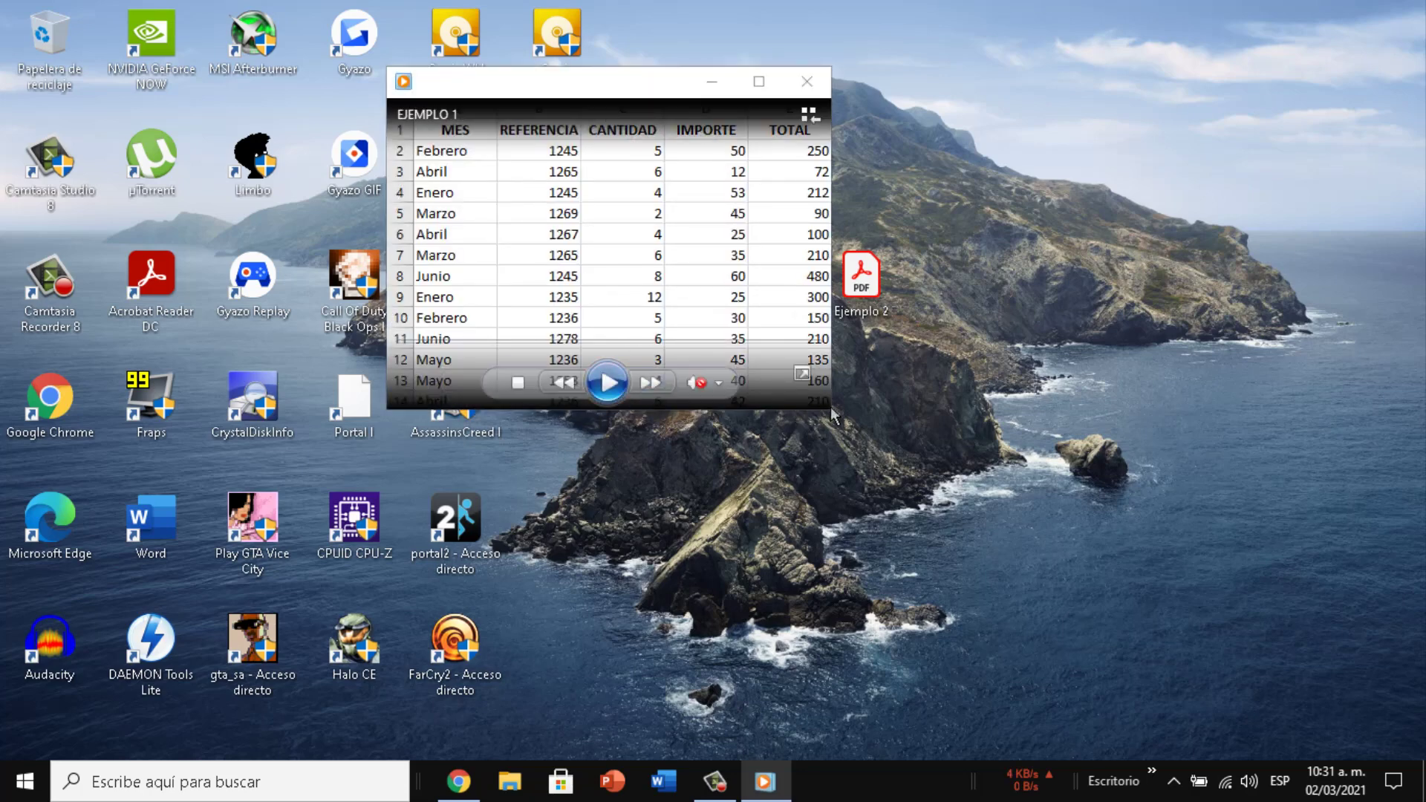
left_click_drag(832, 413, 1083, 557)
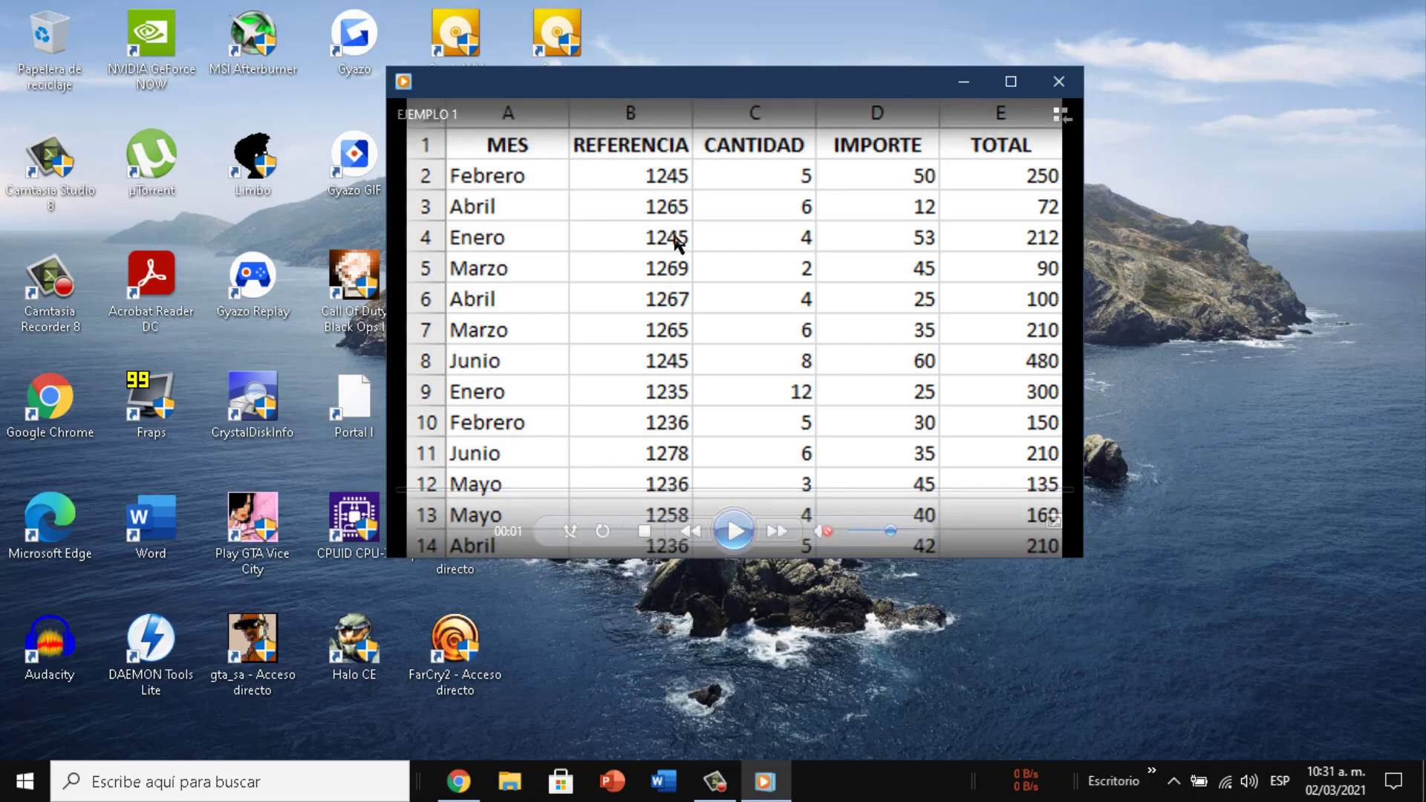
key("alt+F4")
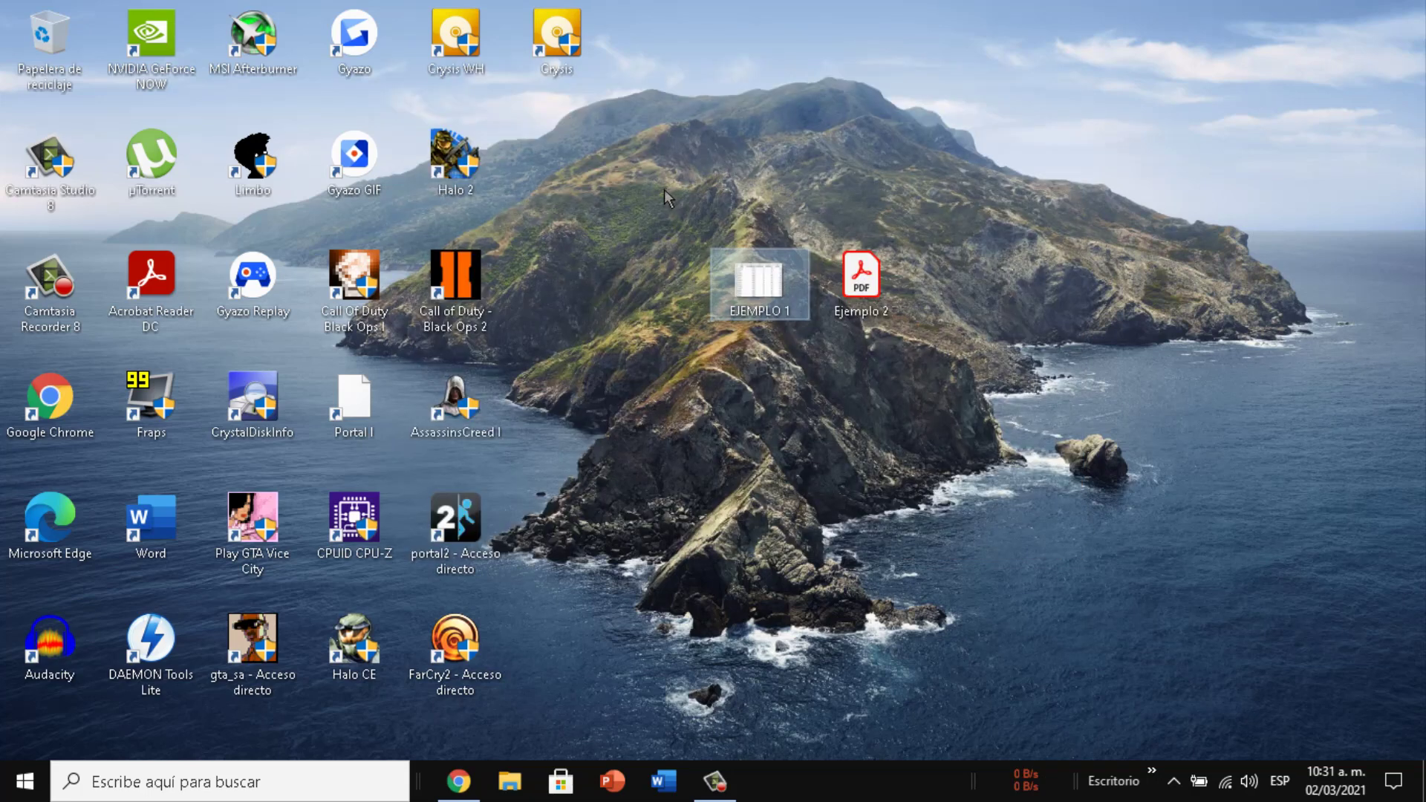
Step: Review the properties of the EJEMPLO 1 file
left_click(737, 285)
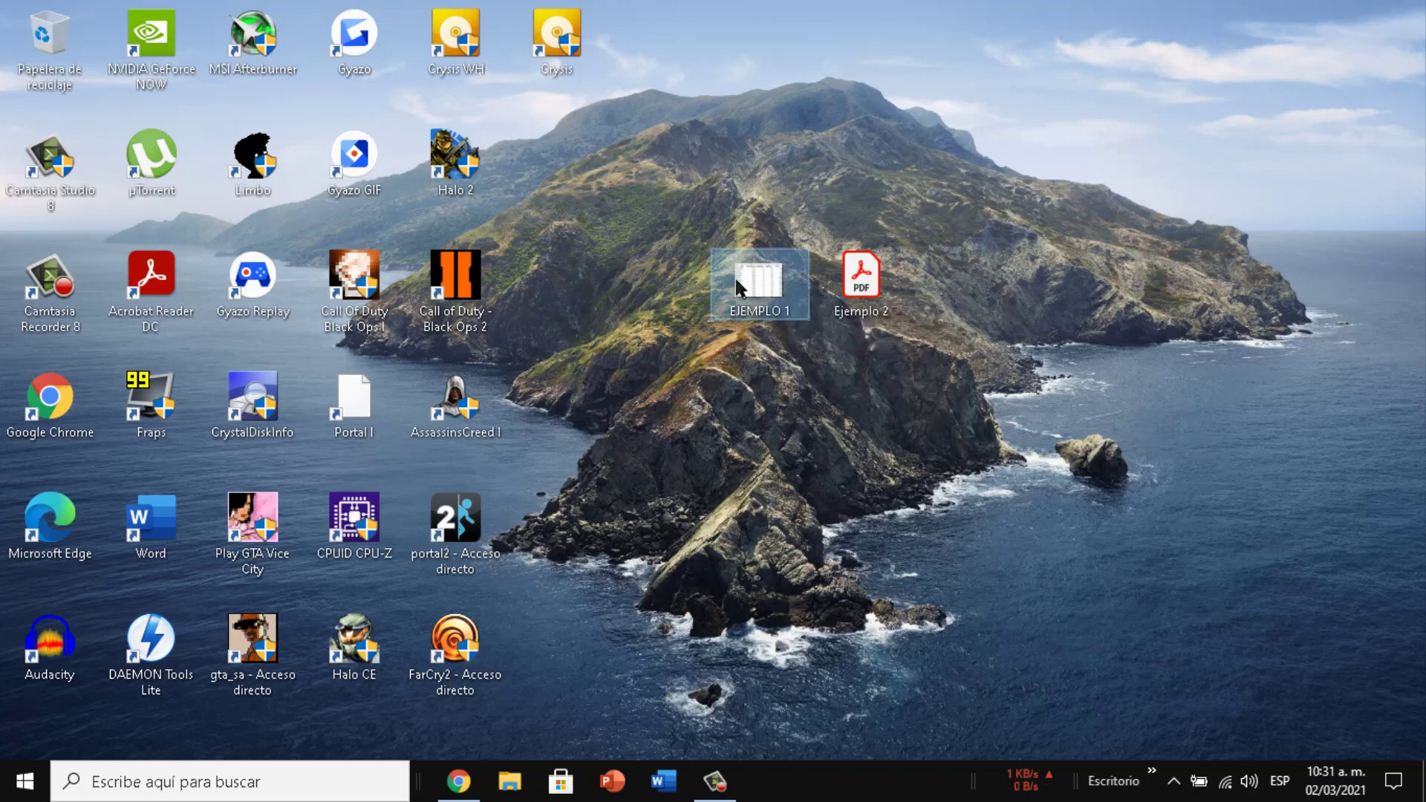
right_click(734, 275)
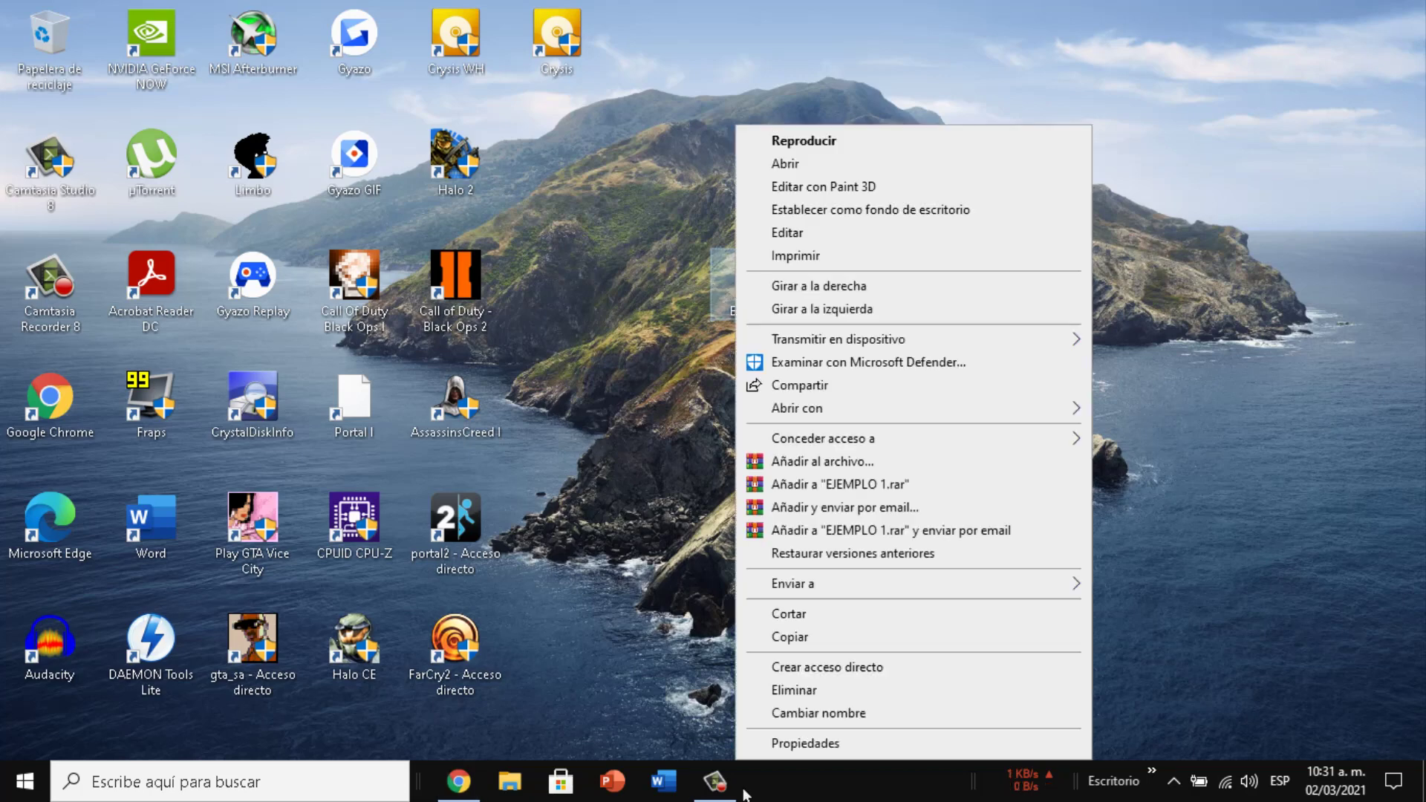
left_click(784, 747)
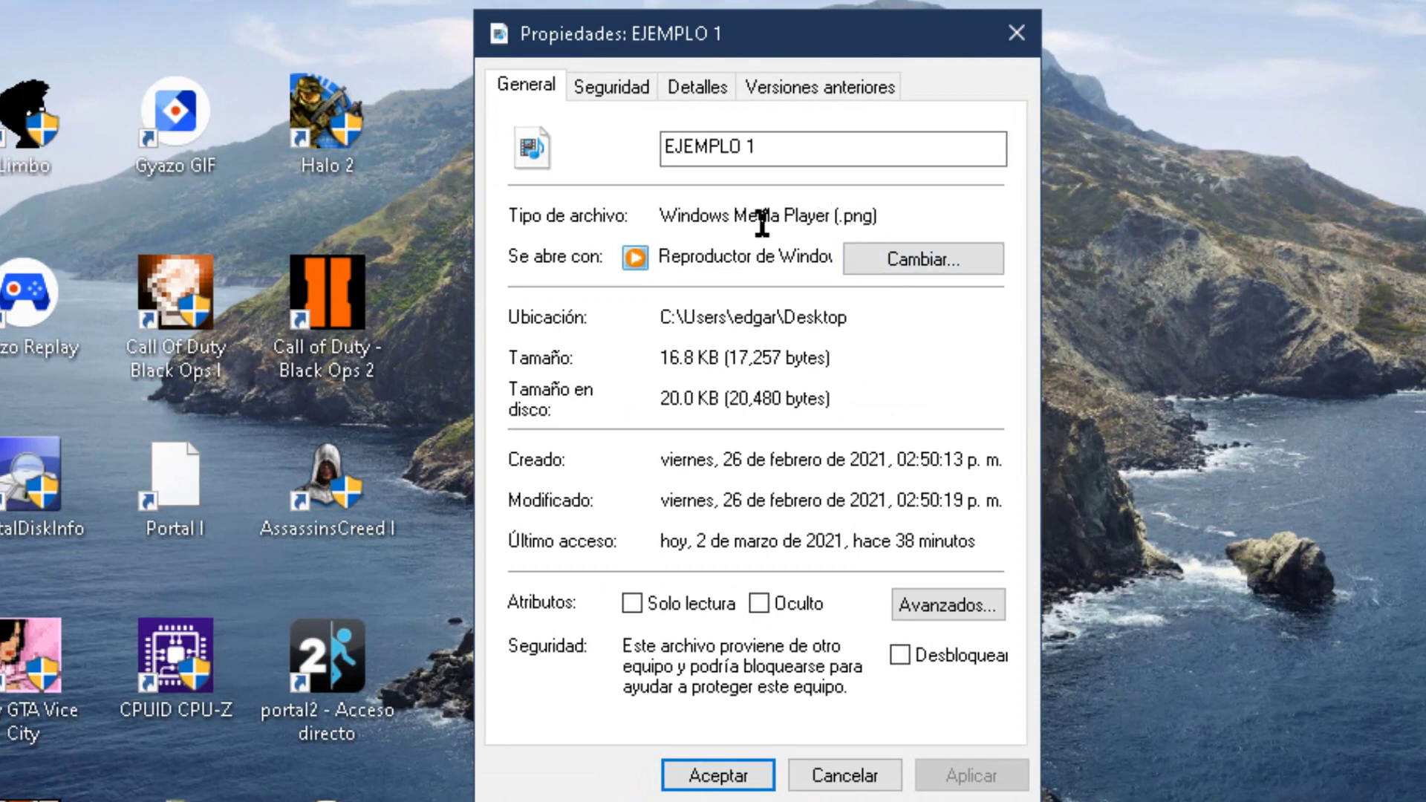
left_click(1014, 31)
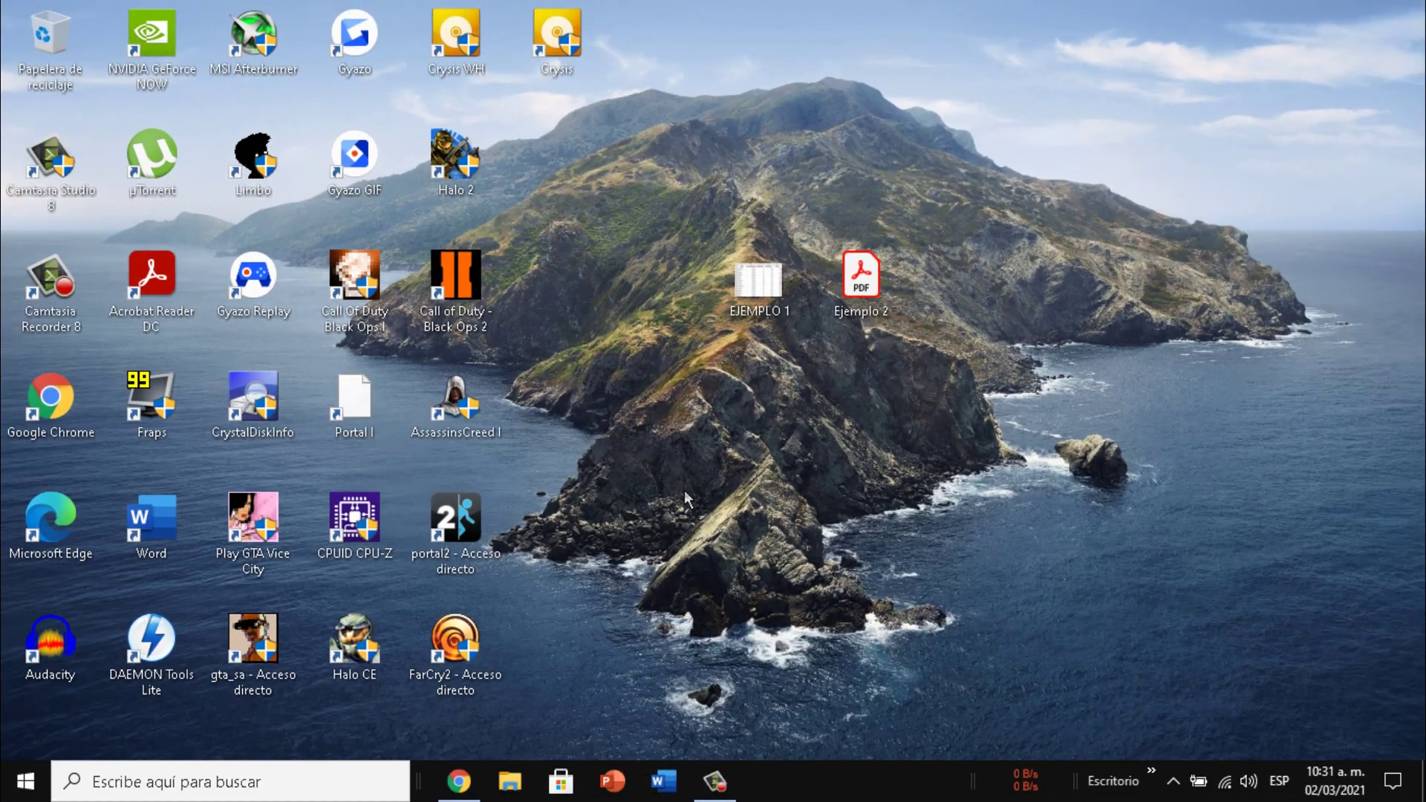
Step: Back in Chrome, upload EJEMPLO 1.png to Online2PDF as Archivo 1
left_click(458, 781)
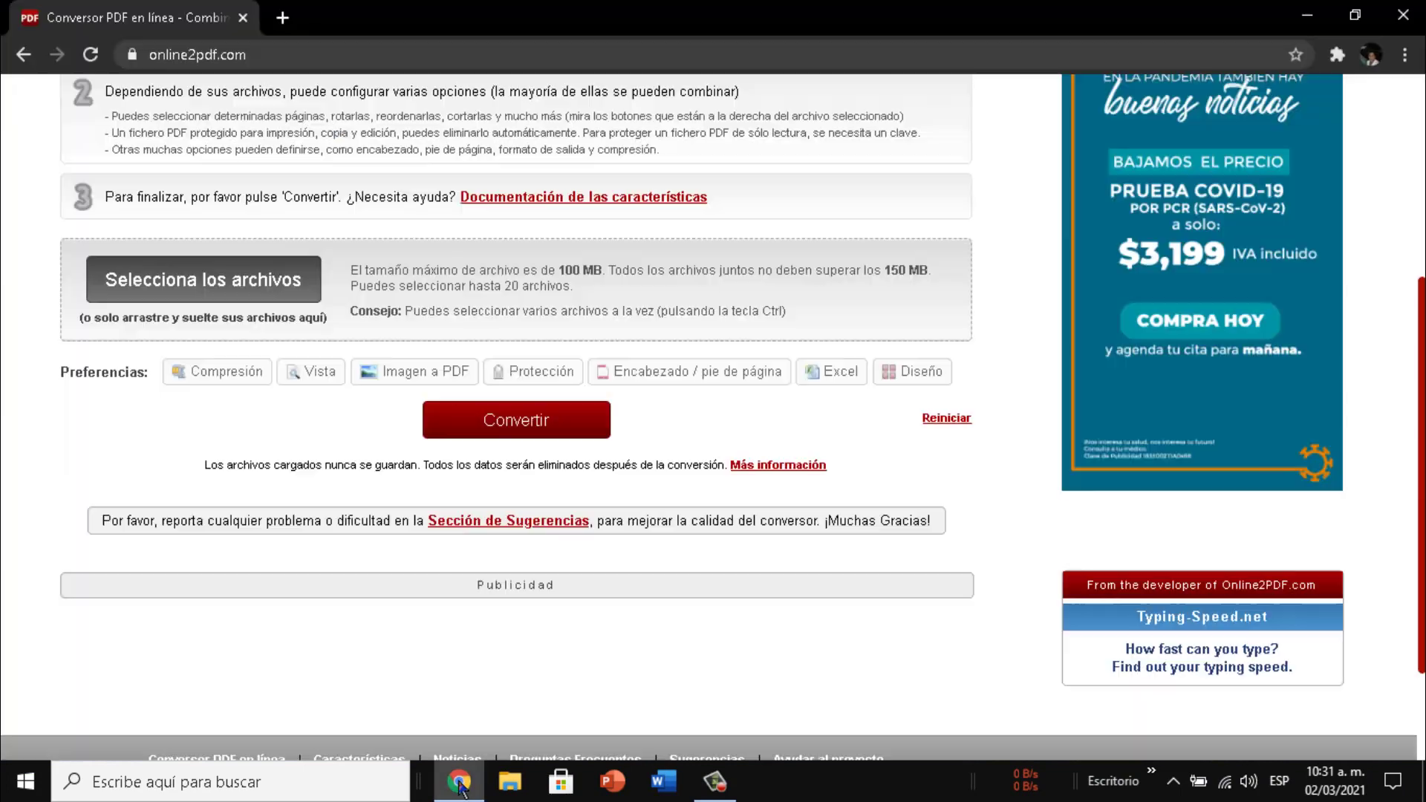
scroll(26, 453, "up", 5)
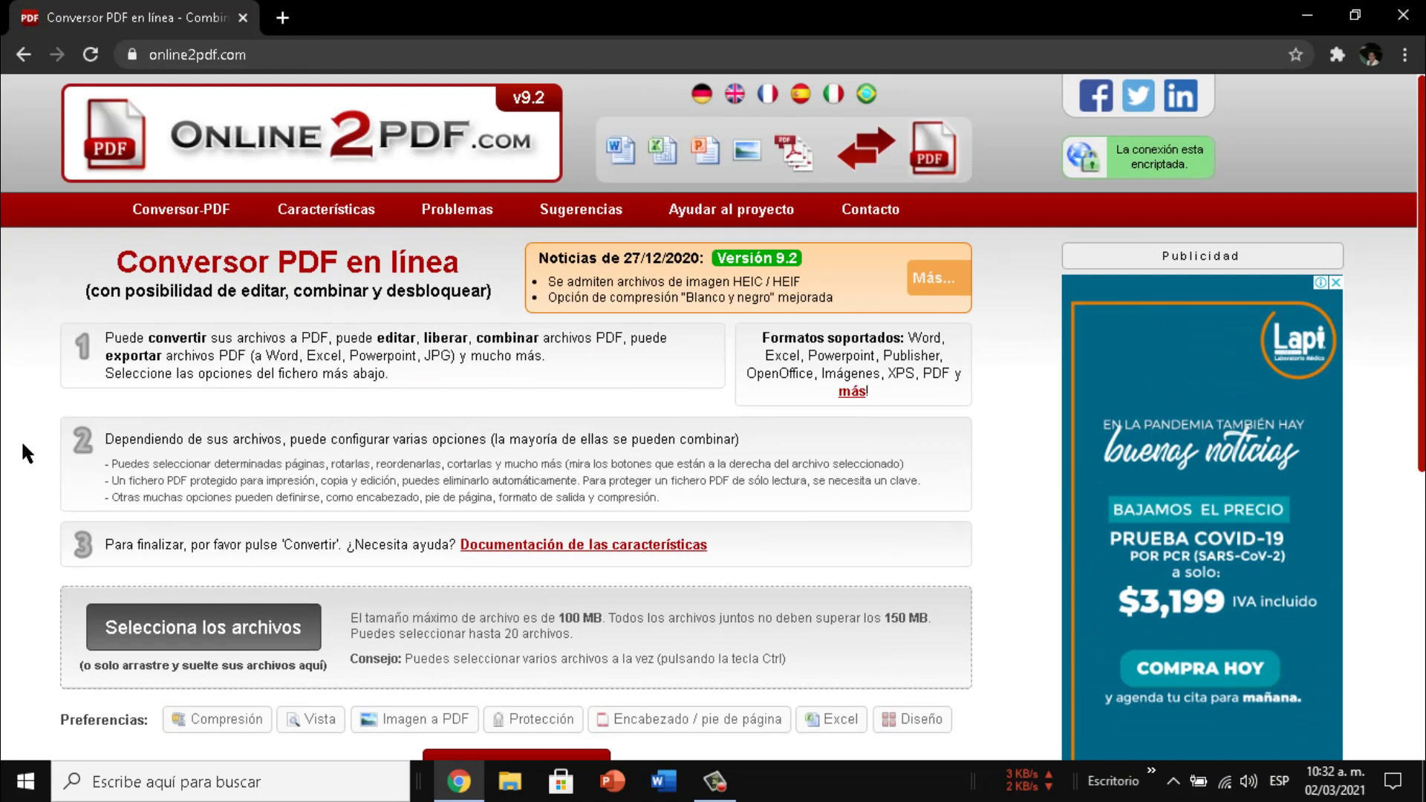
scroll(23, 445, "down", 2)
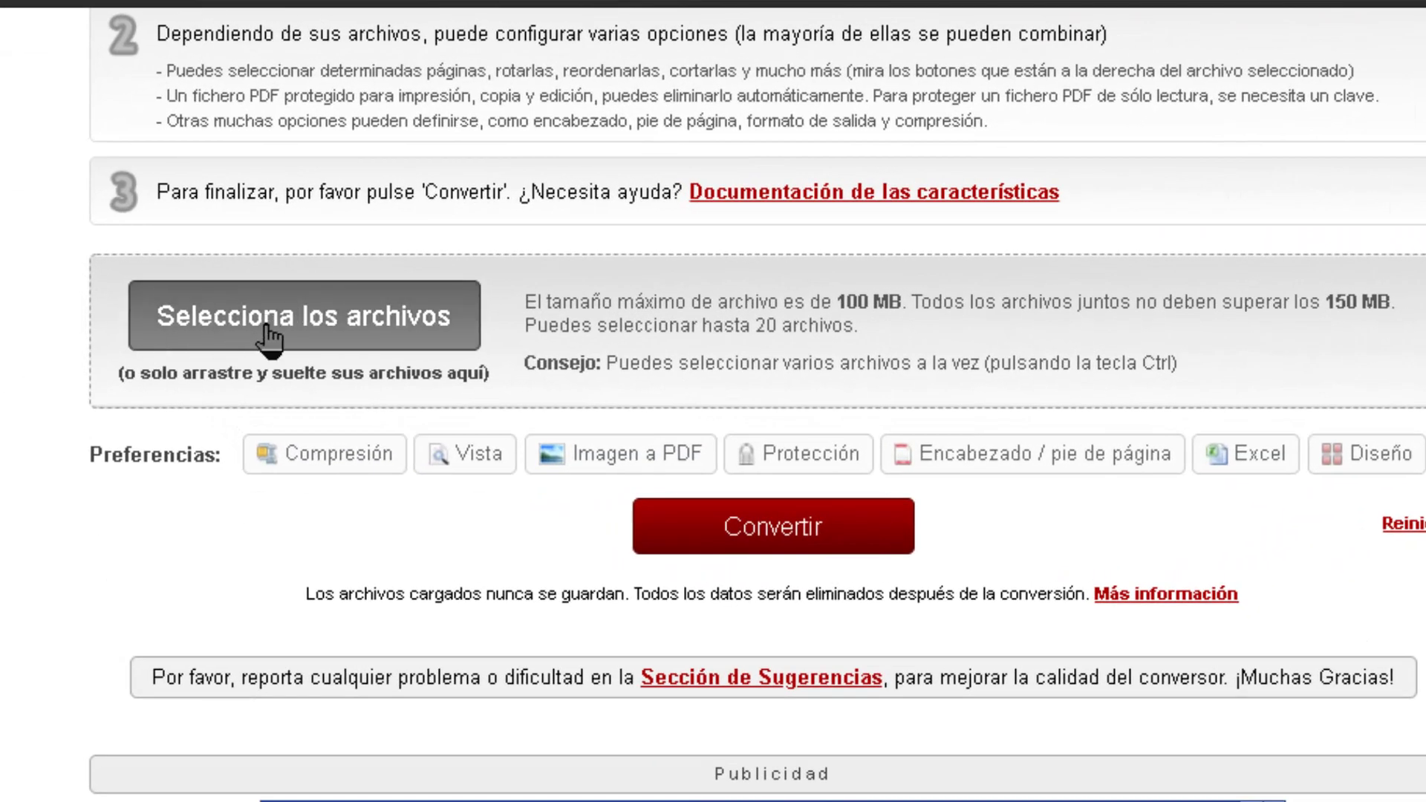
left_click(267, 327)
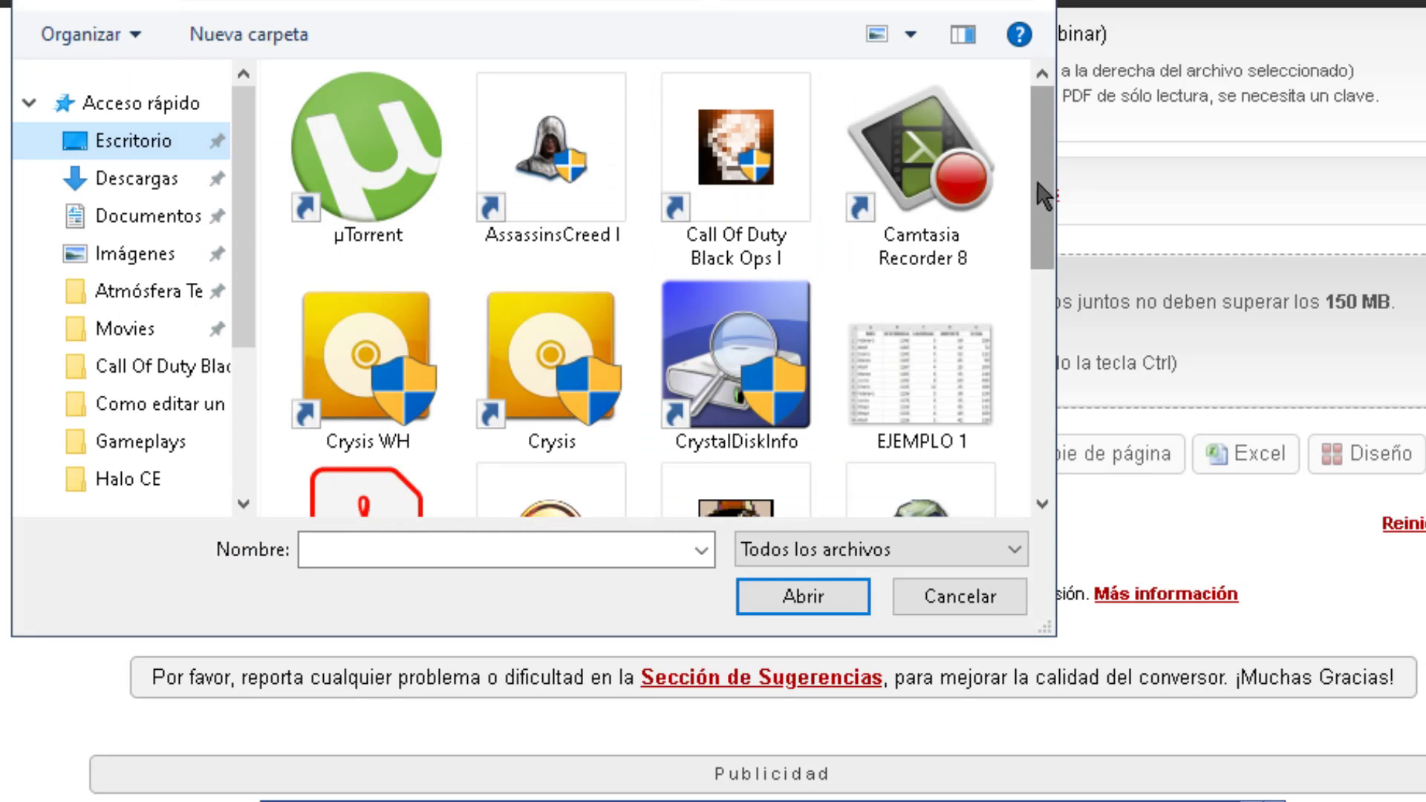
scroll(1043, 195, "down", 3)
left_click(921, 262)
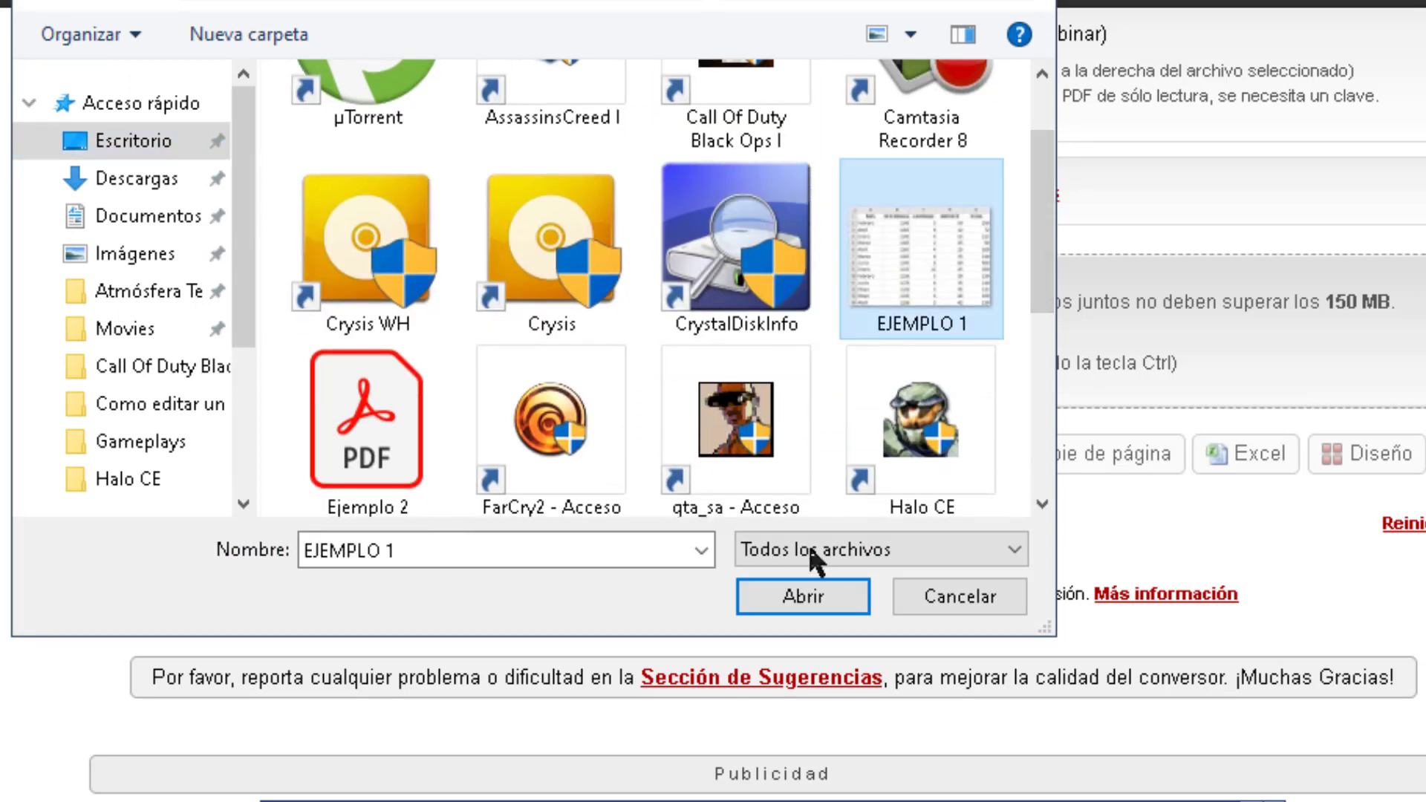
left_click(804, 598)
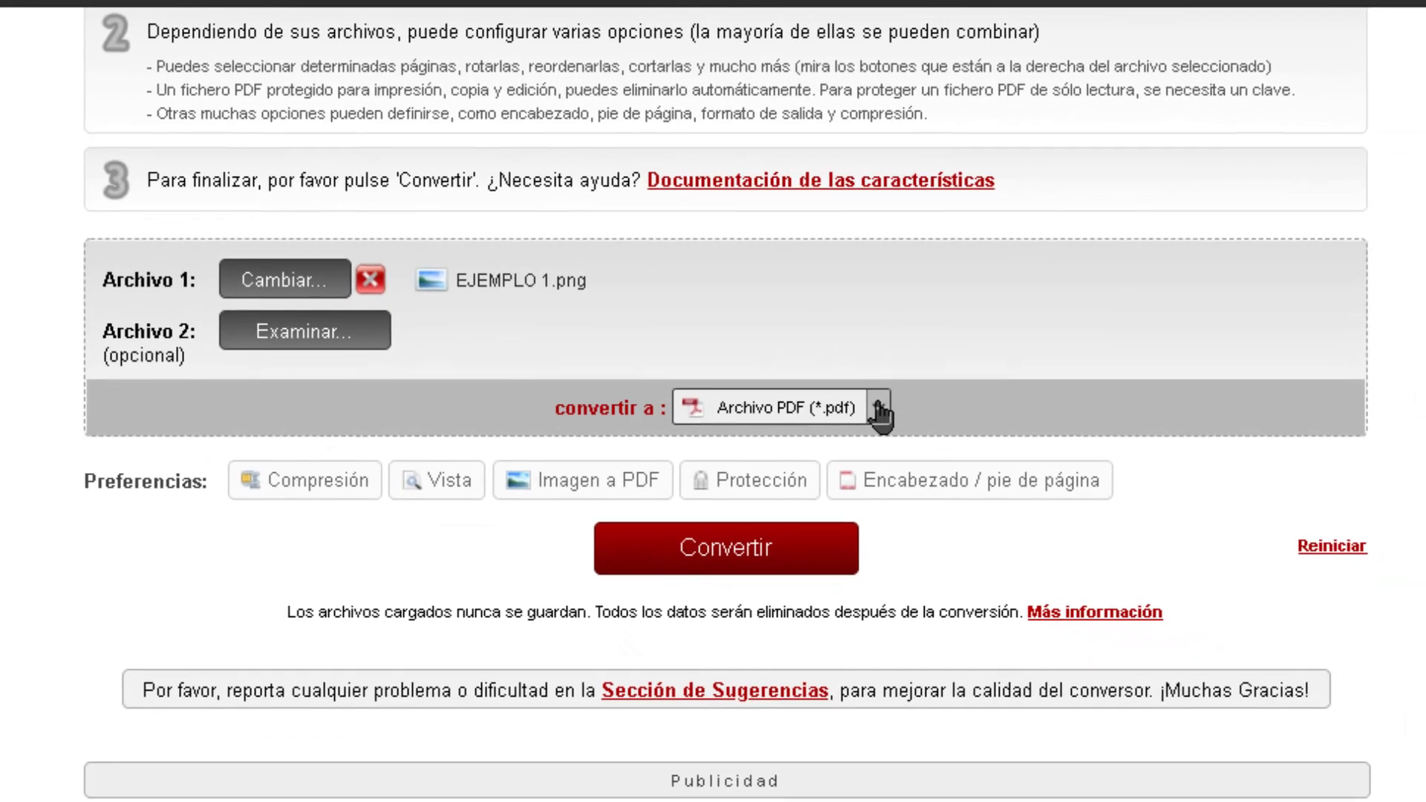
Step: Choose Excel 2007-2019 (*.xlsx) from the 'convertir a' output format list
left_click(875, 407)
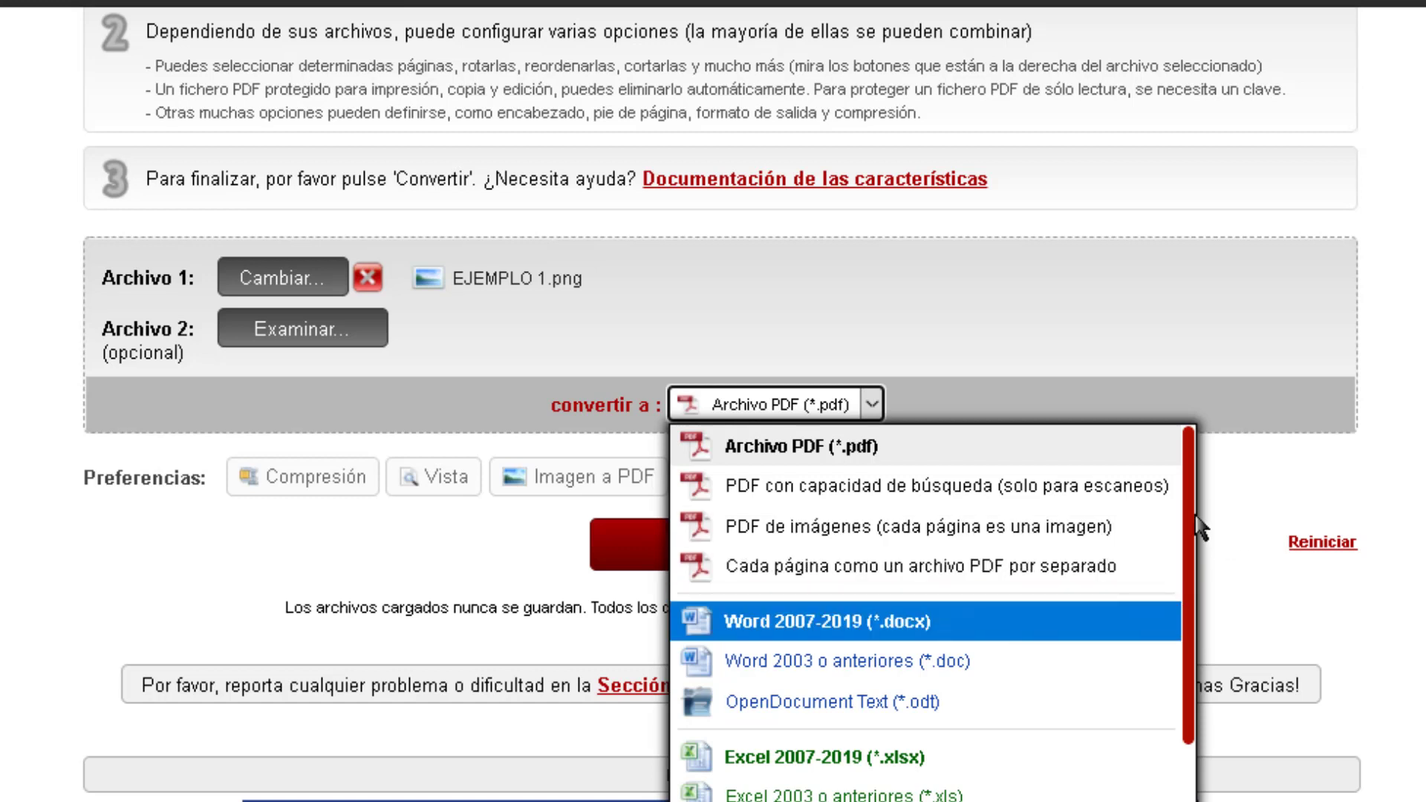
left_click_drag(1191, 531, 1188, 664)
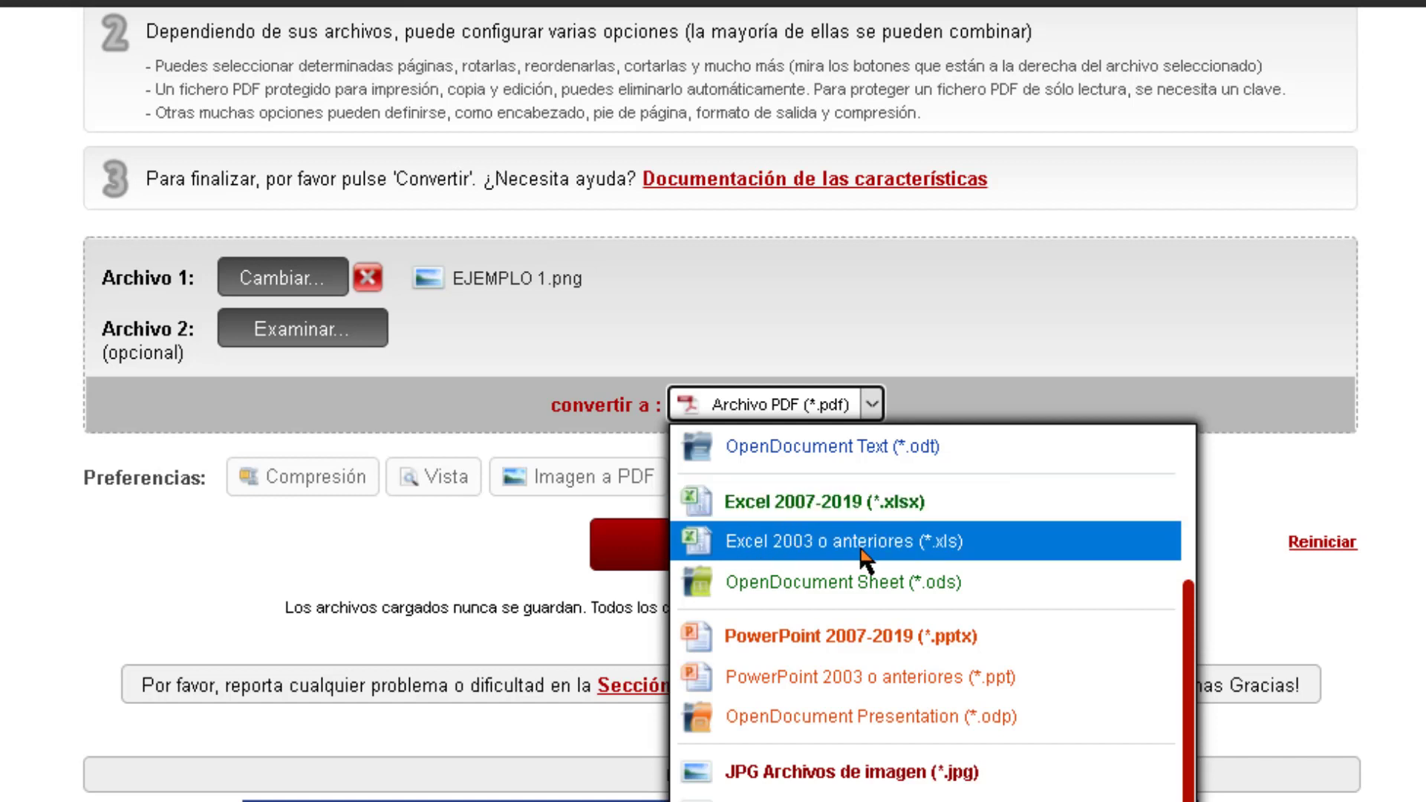
left_click(870, 510)
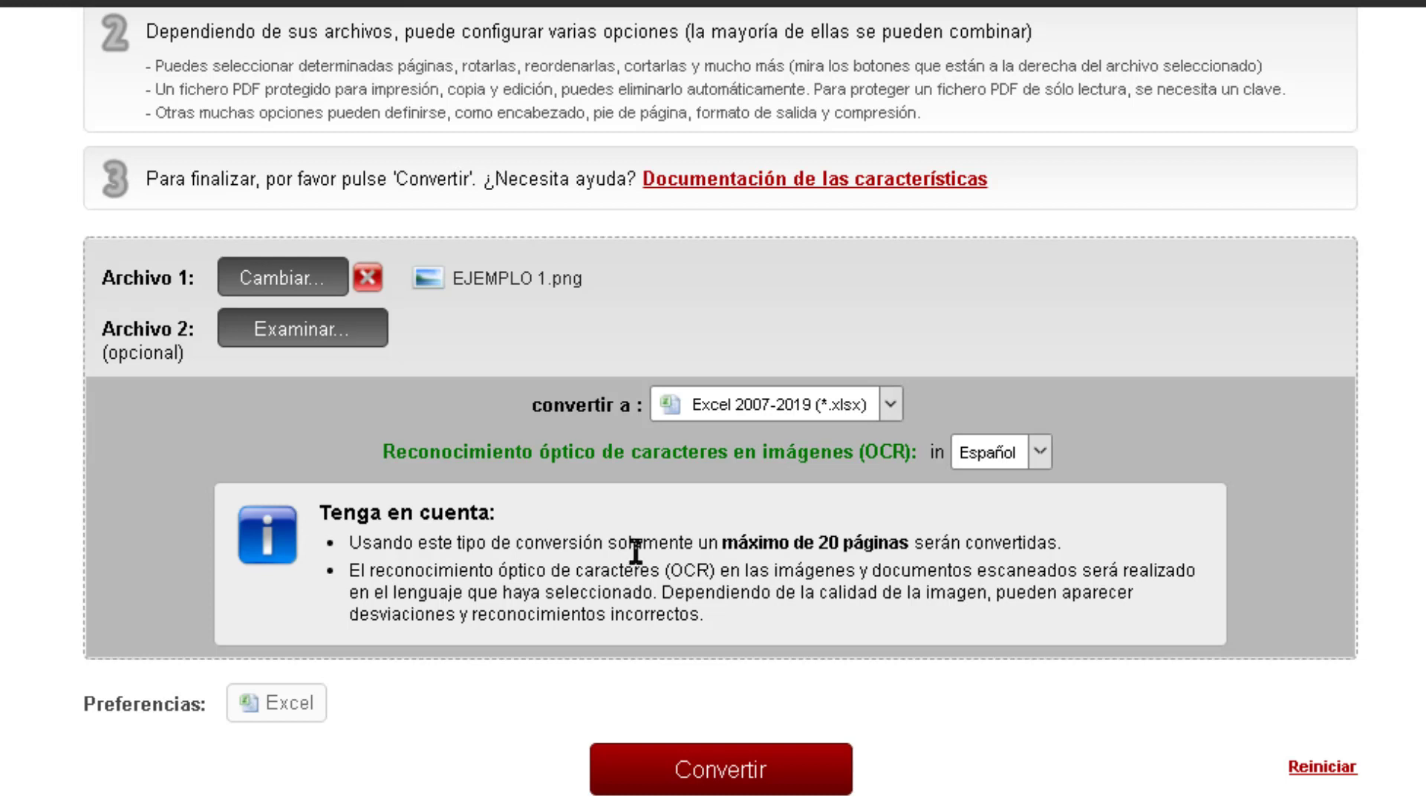
Step: Keep OCR in Español, convert the image, and open the downloaded EJEMPLO 1.xlsx
left_click(1042, 453)
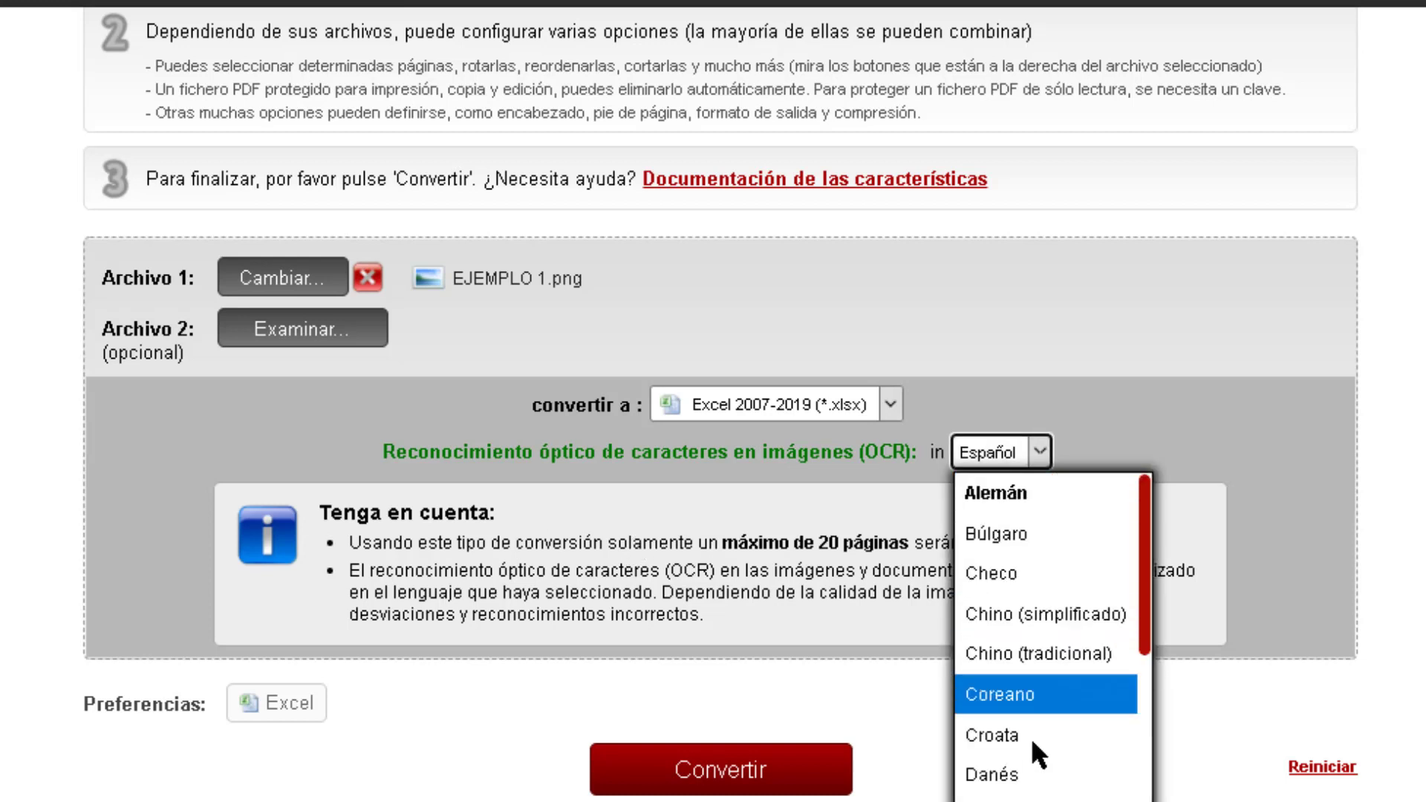
left_click(651, 468)
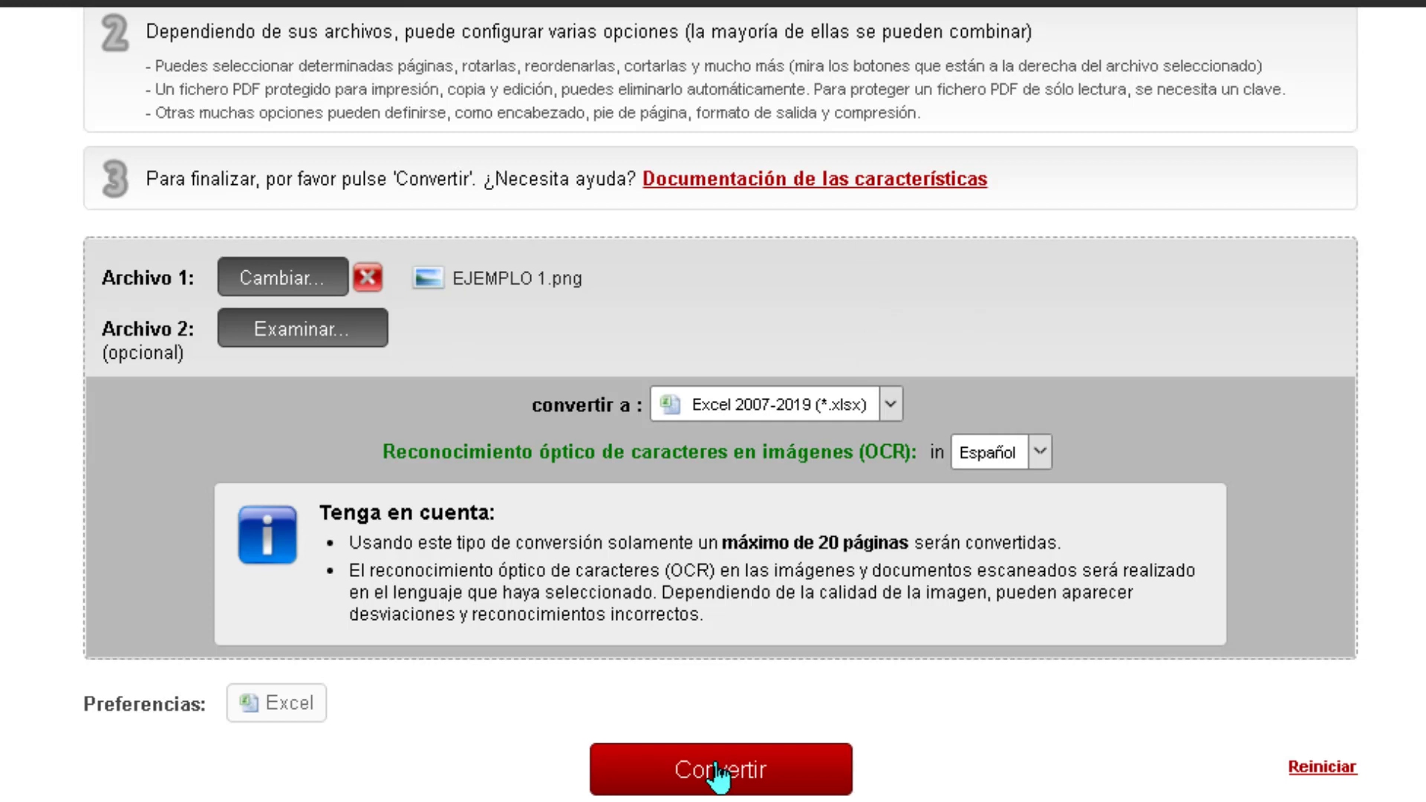
left_click(717, 765)
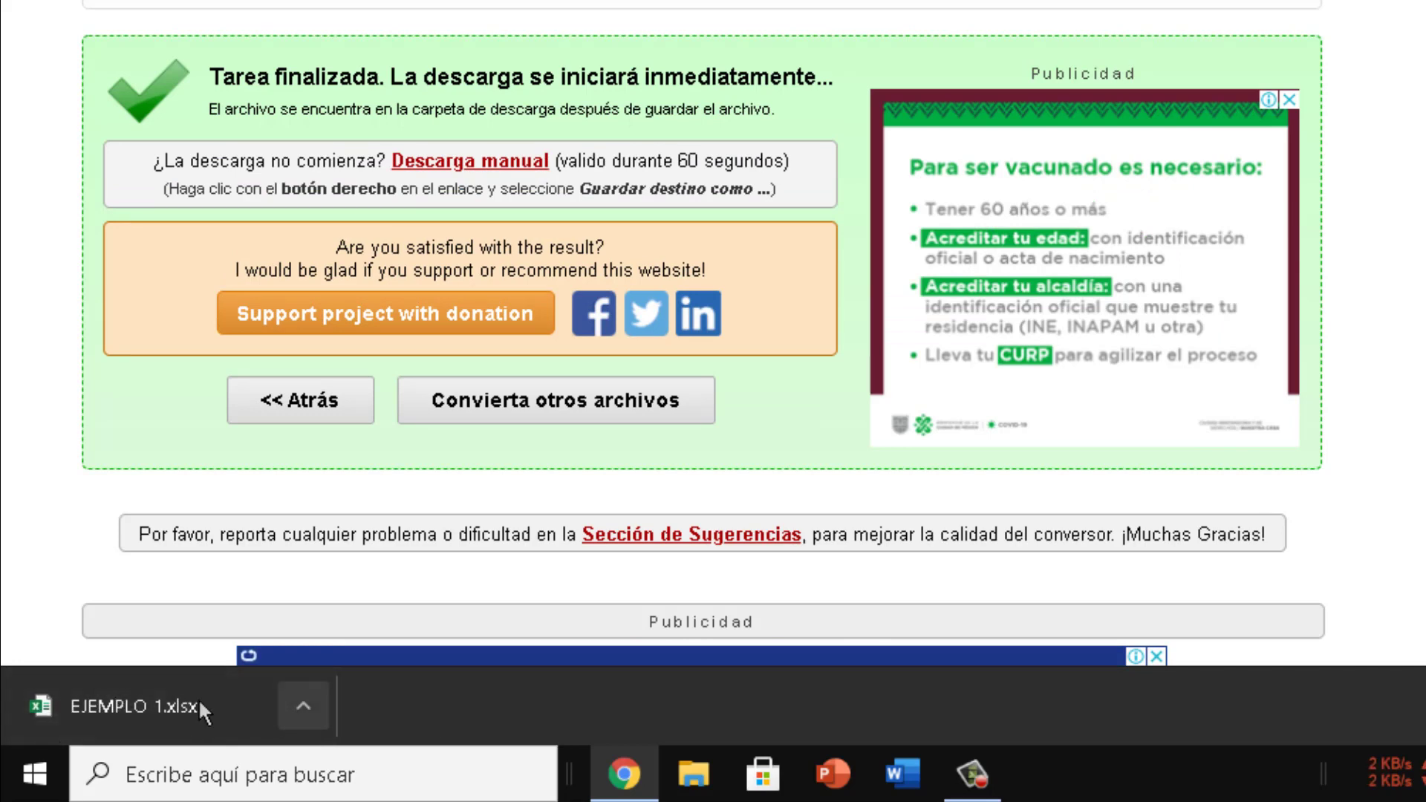
left_click(112, 713)
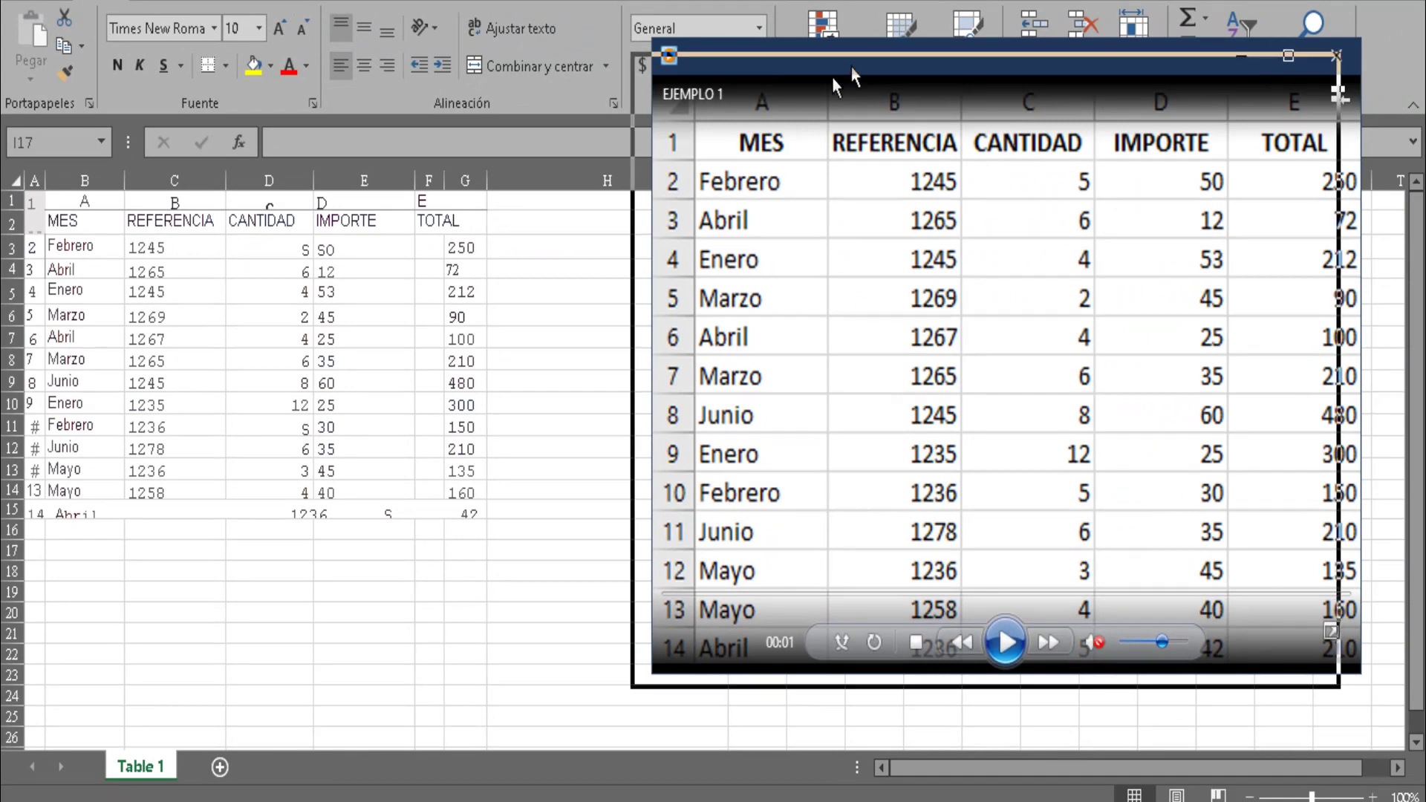
Step: Drag the original table image window aside to compare it with the Excel sheet
mouse_move(933, 16)
left_mouse_down()
mouse_move(719, 102)
mouse_move(720, 50)
left_mouse_up()
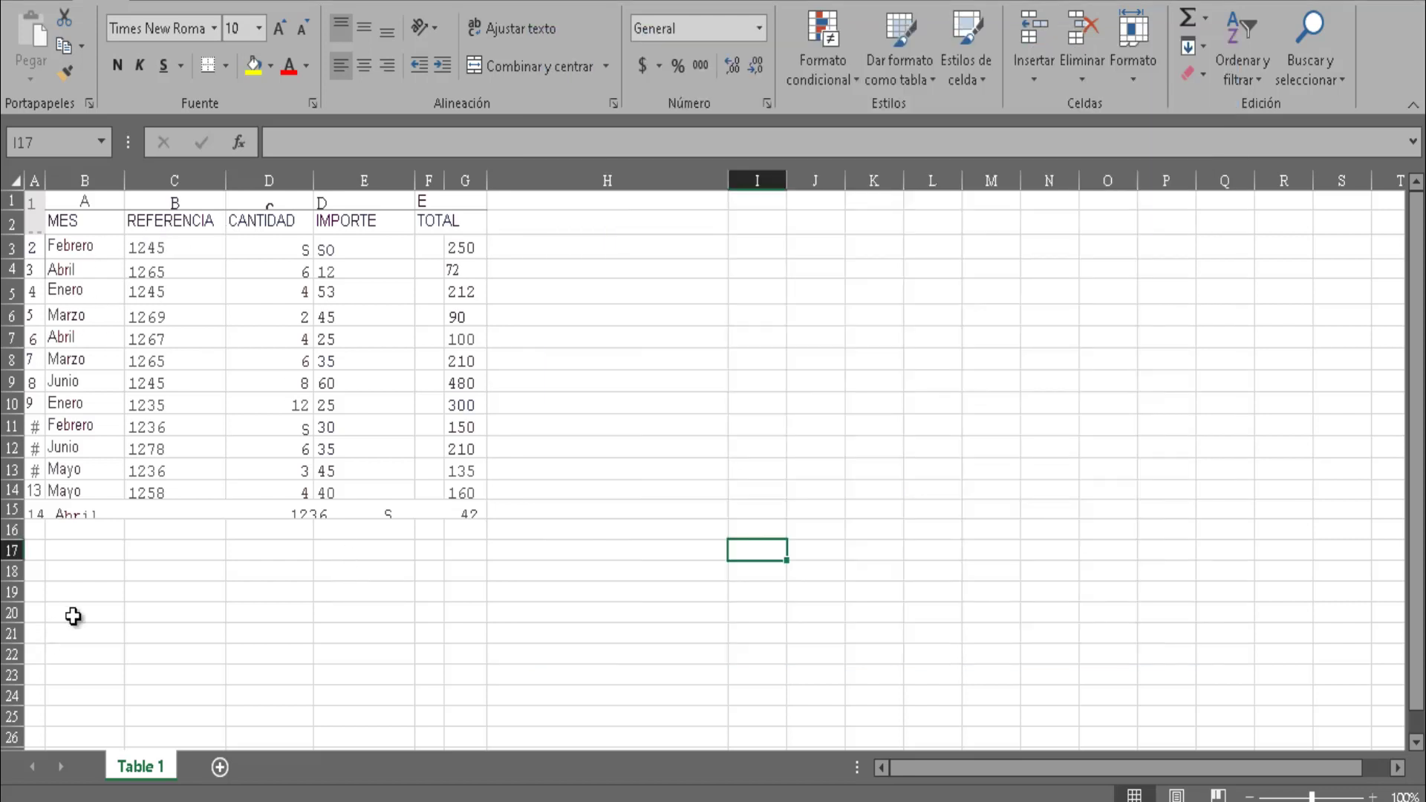
Step: Inspect empty cells C19, D19 and merged row 15, then bring back the EJEMPLO 1 image
left_click(103, 590)
left_click(145, 592)
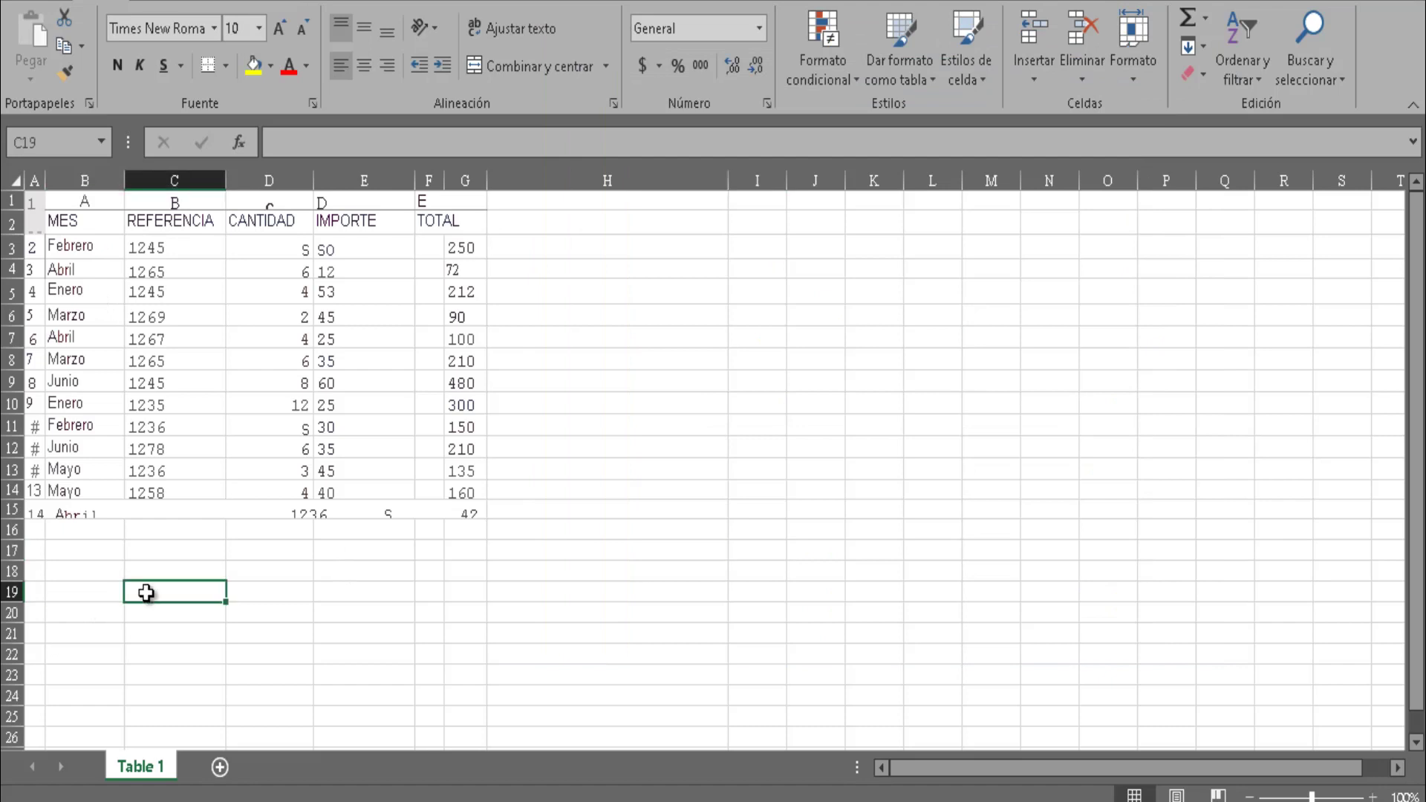
left_click(293, 598)
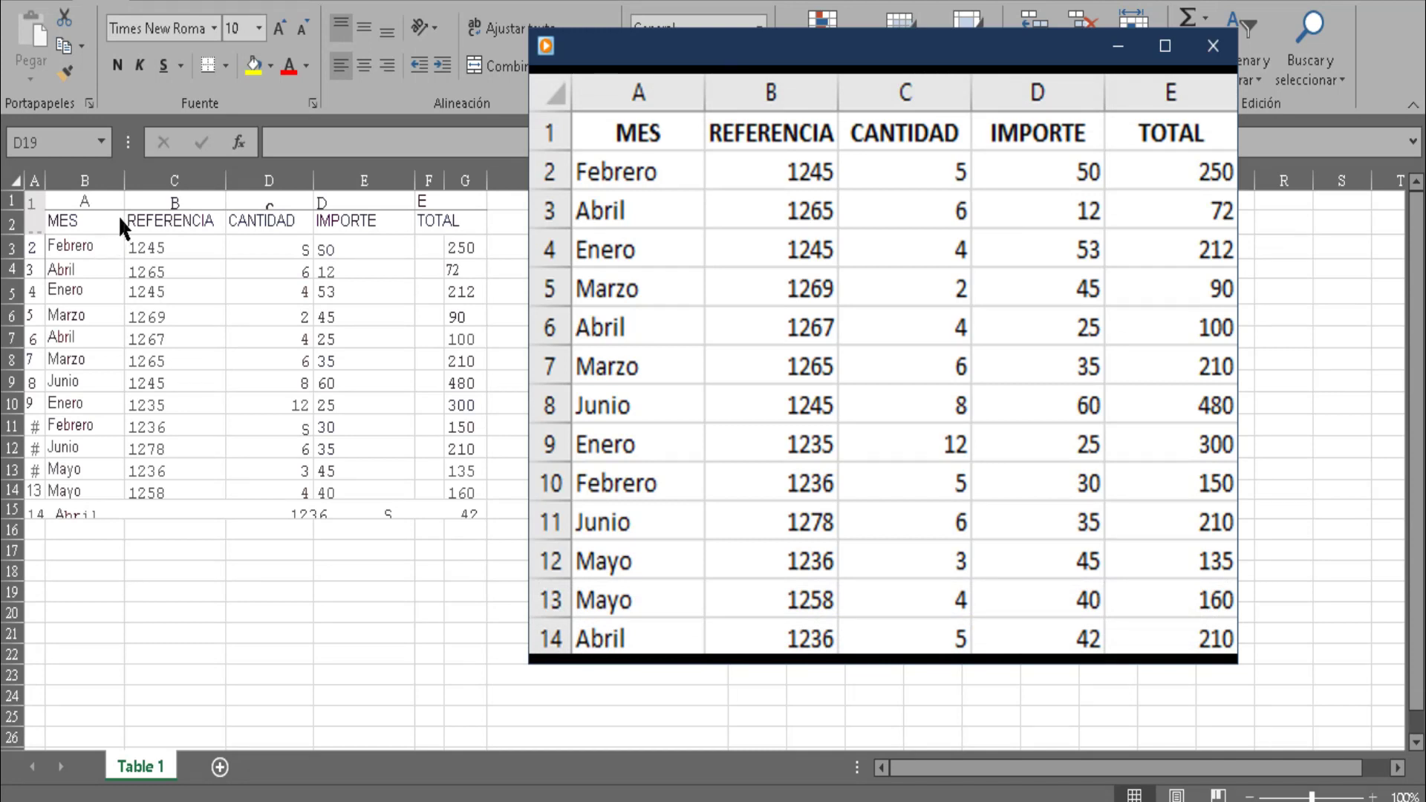
left_click(112, 509)
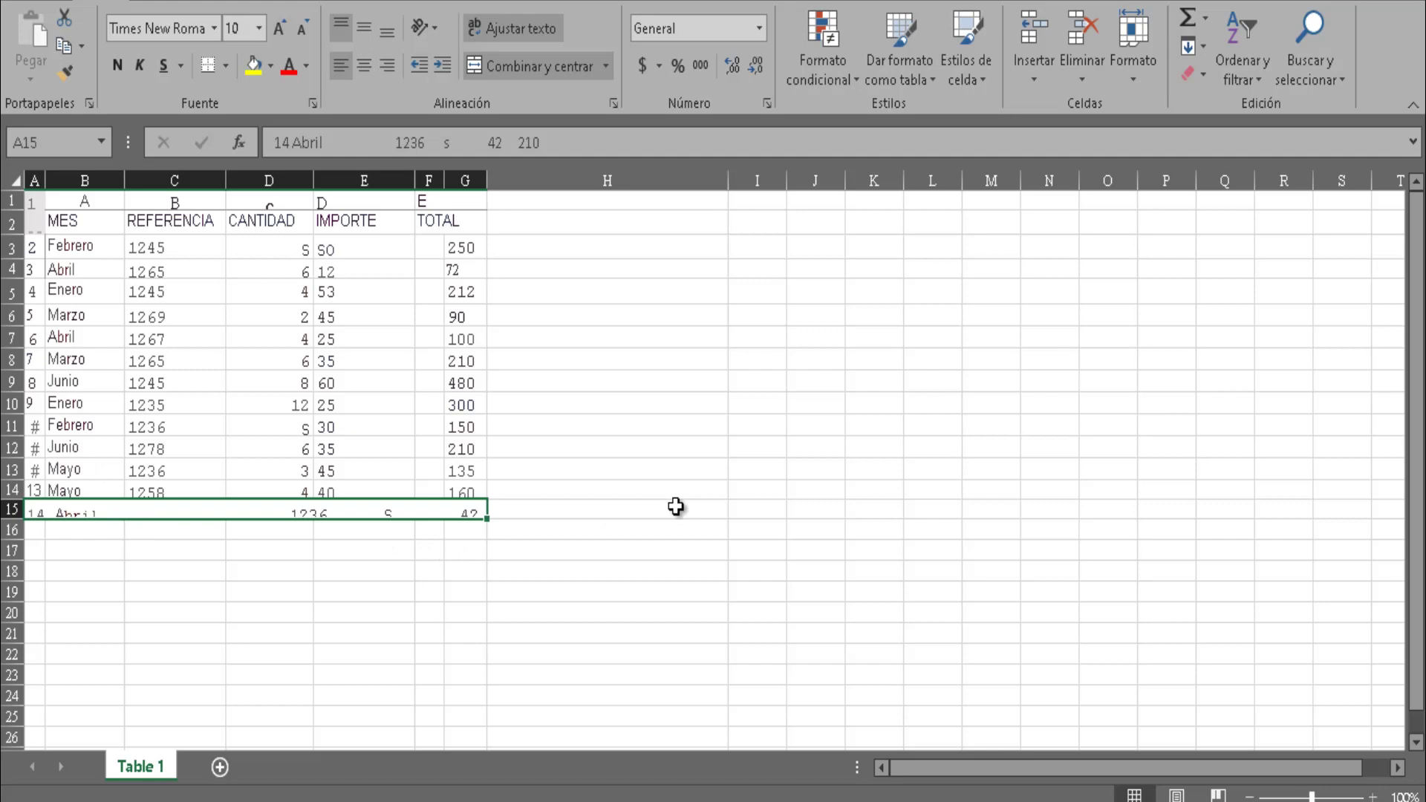
left_click(829, 755)
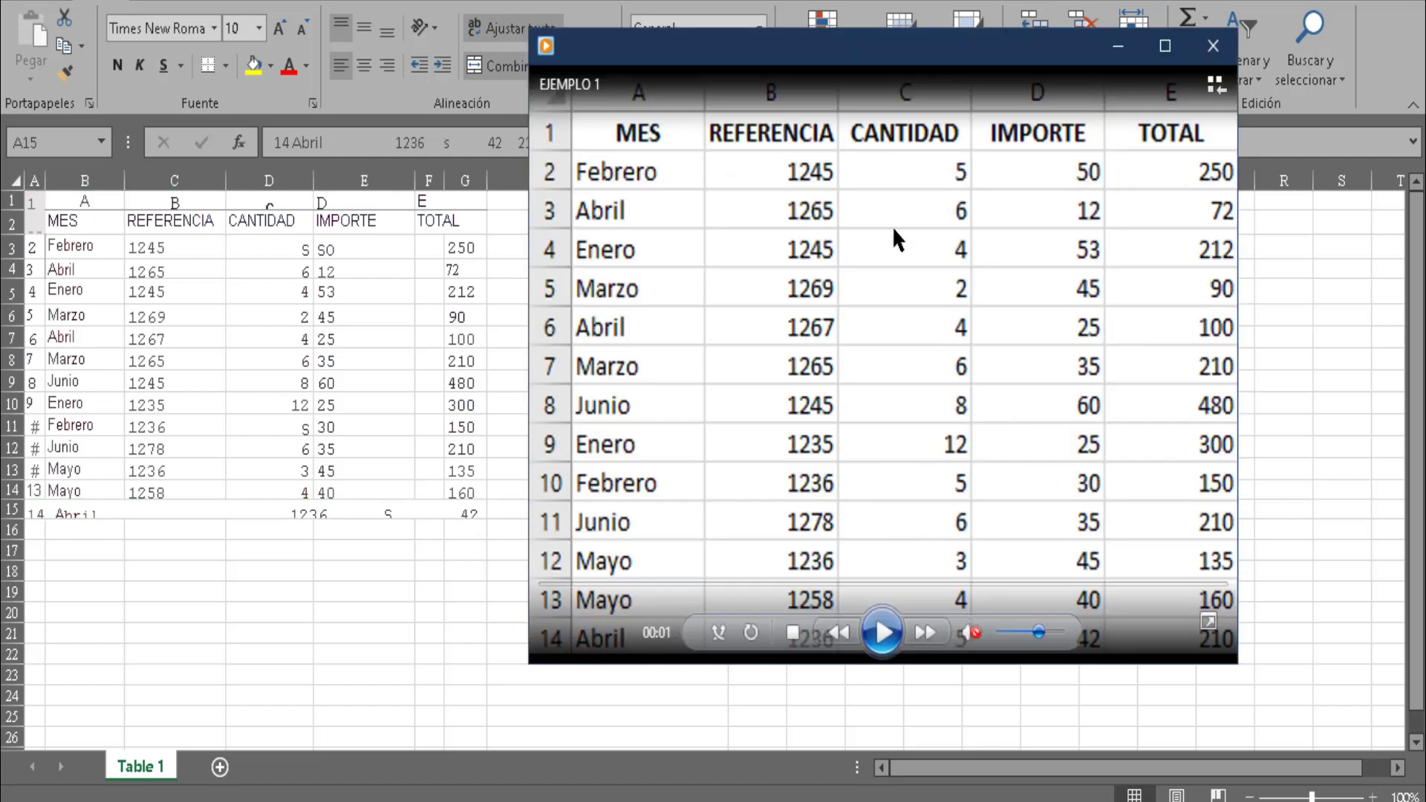
Step: Close the image, reload Online2PDF, and load Ejemplo 2.pdf from Escritorio as Archivo 1
left_click(1215, 46)
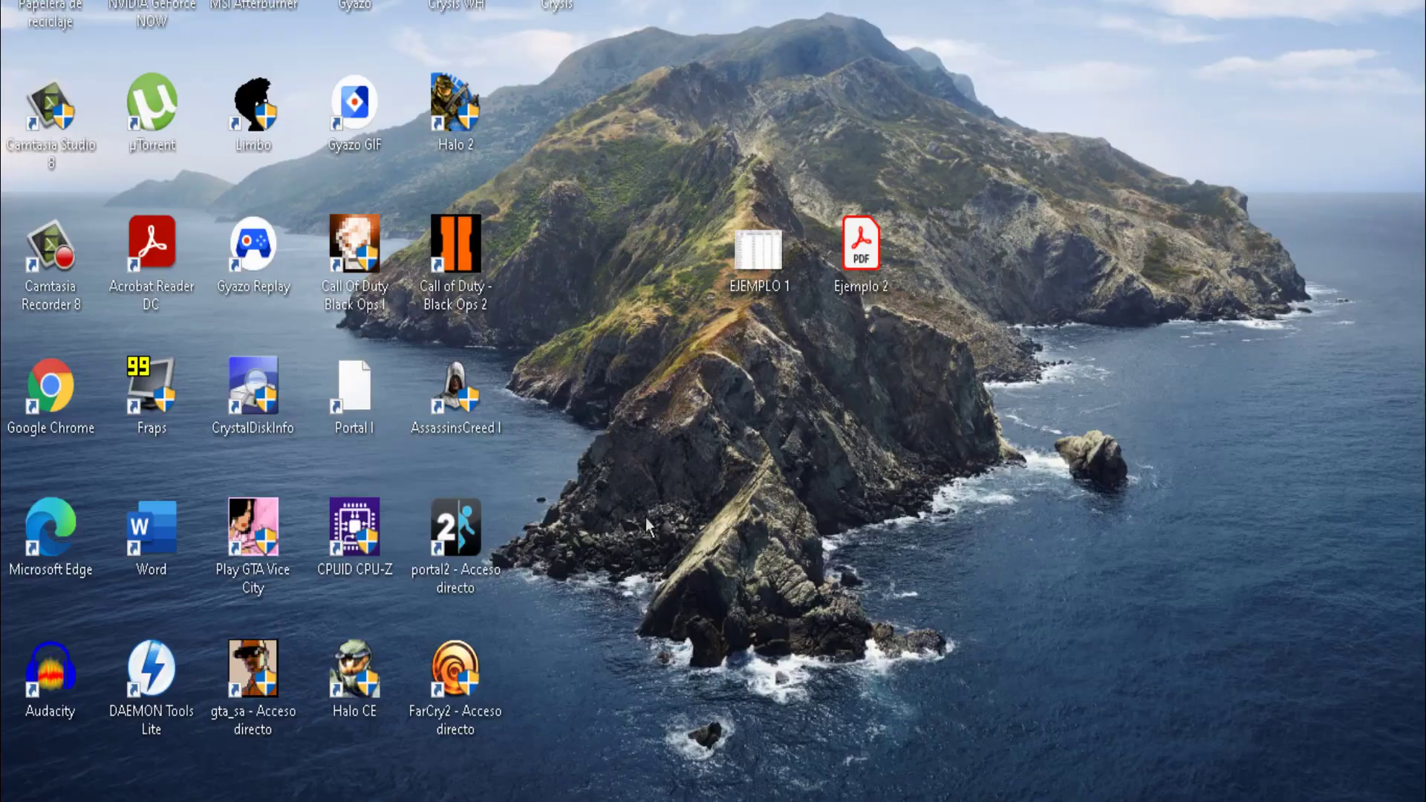
left_click(883, 251)
scroll(46, 179, "up", 5)
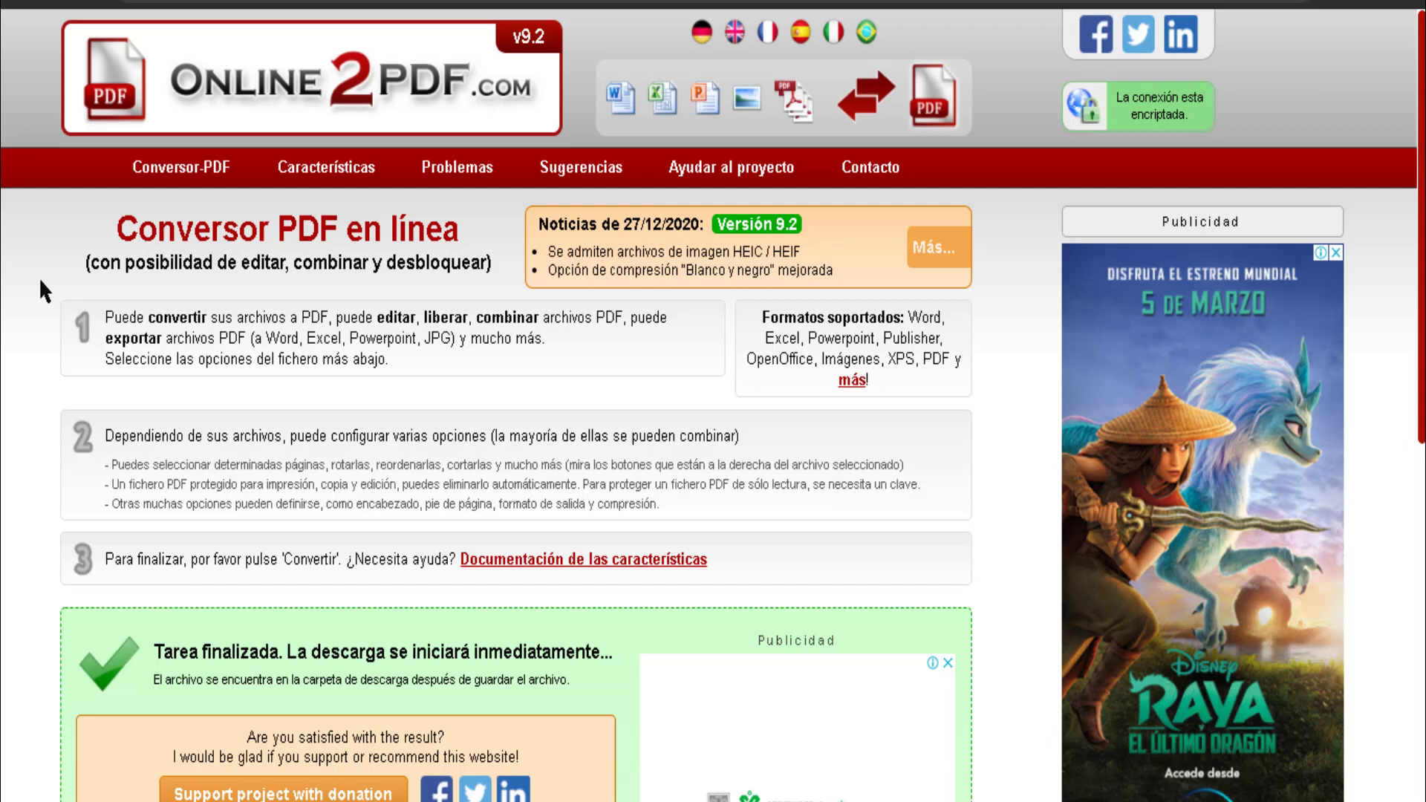
left_click(167, 112)
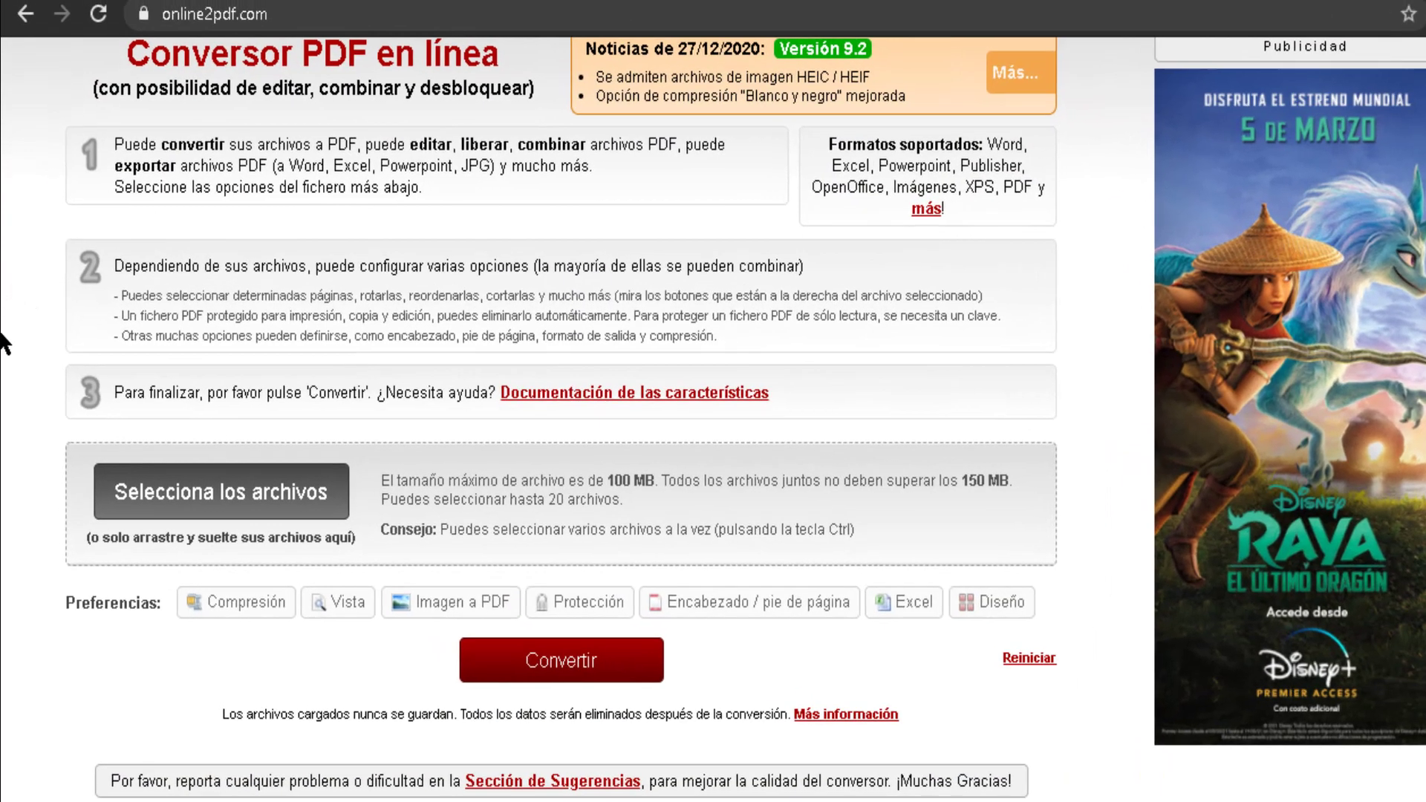
left_click(319, 494)
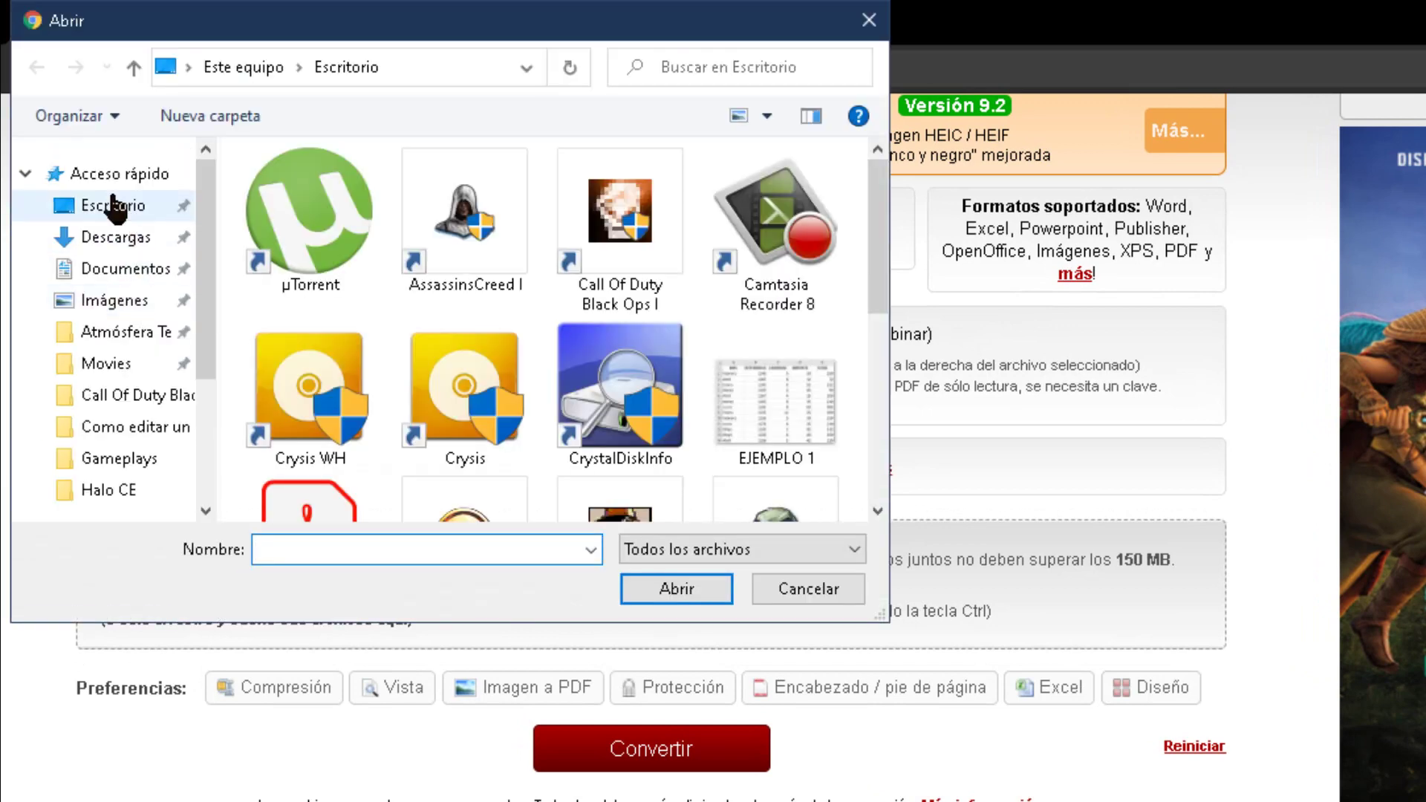
left_click(115, 205)
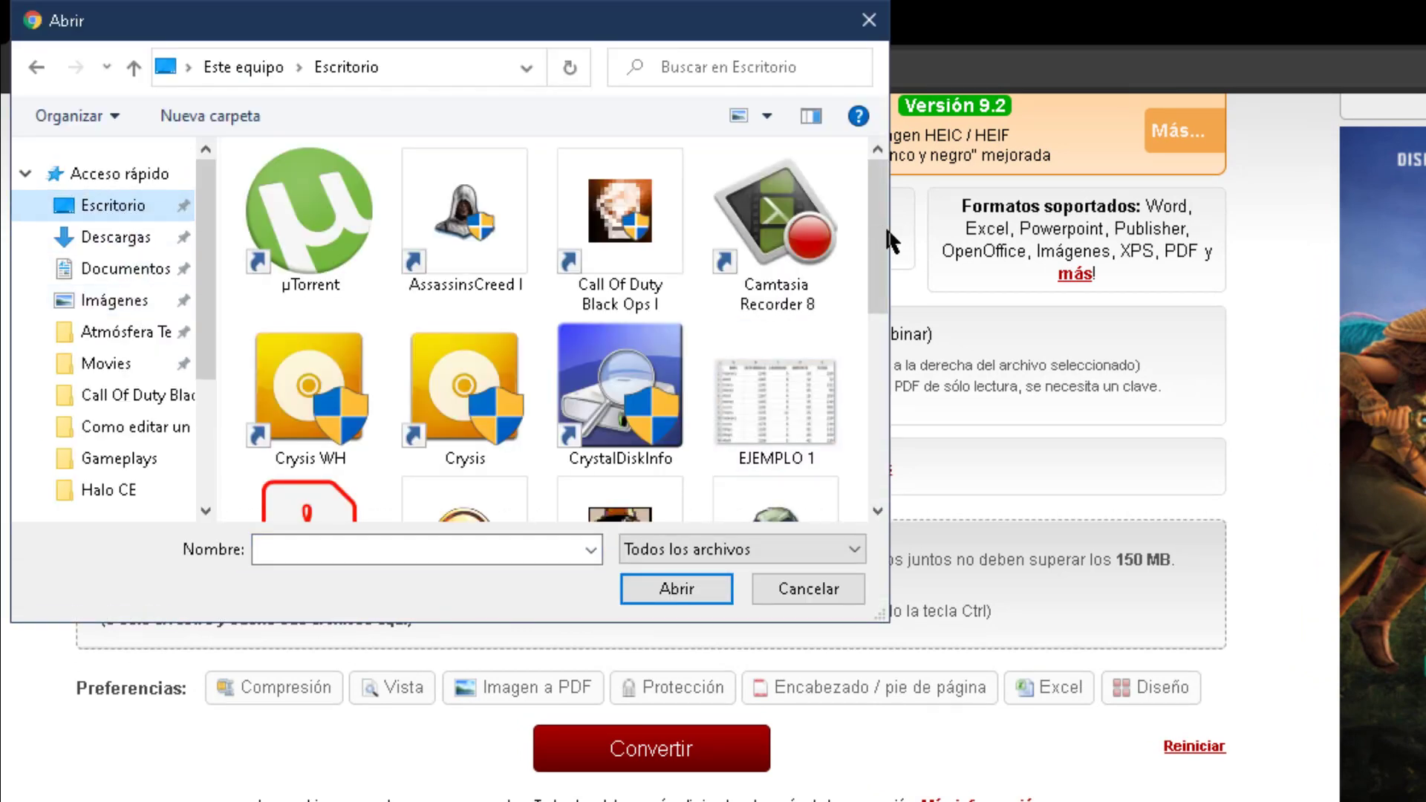
left_click_drag(879, 224, 852, 353)
left_click(324, 200)
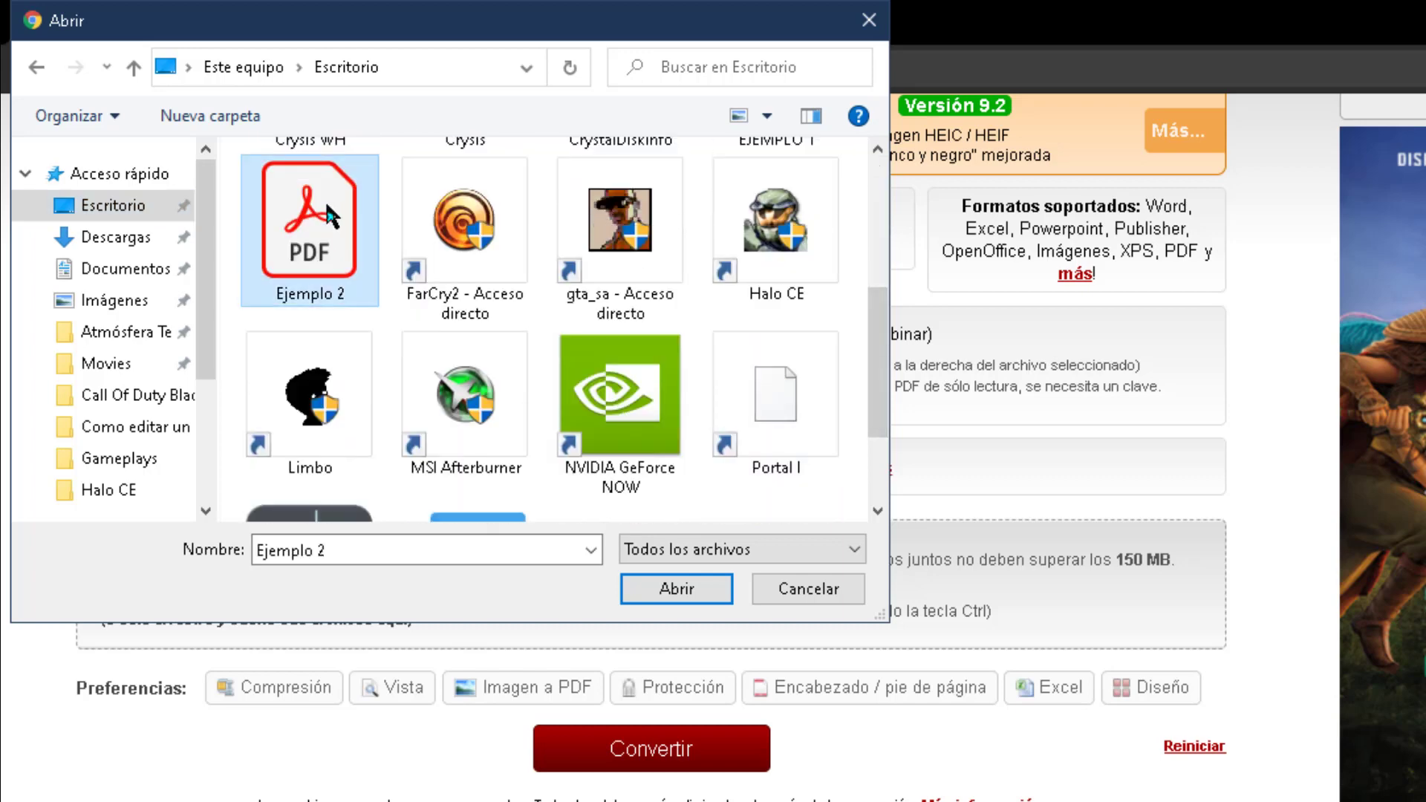
left_click(672, 588)
scroll(672, 588, "down", 3)
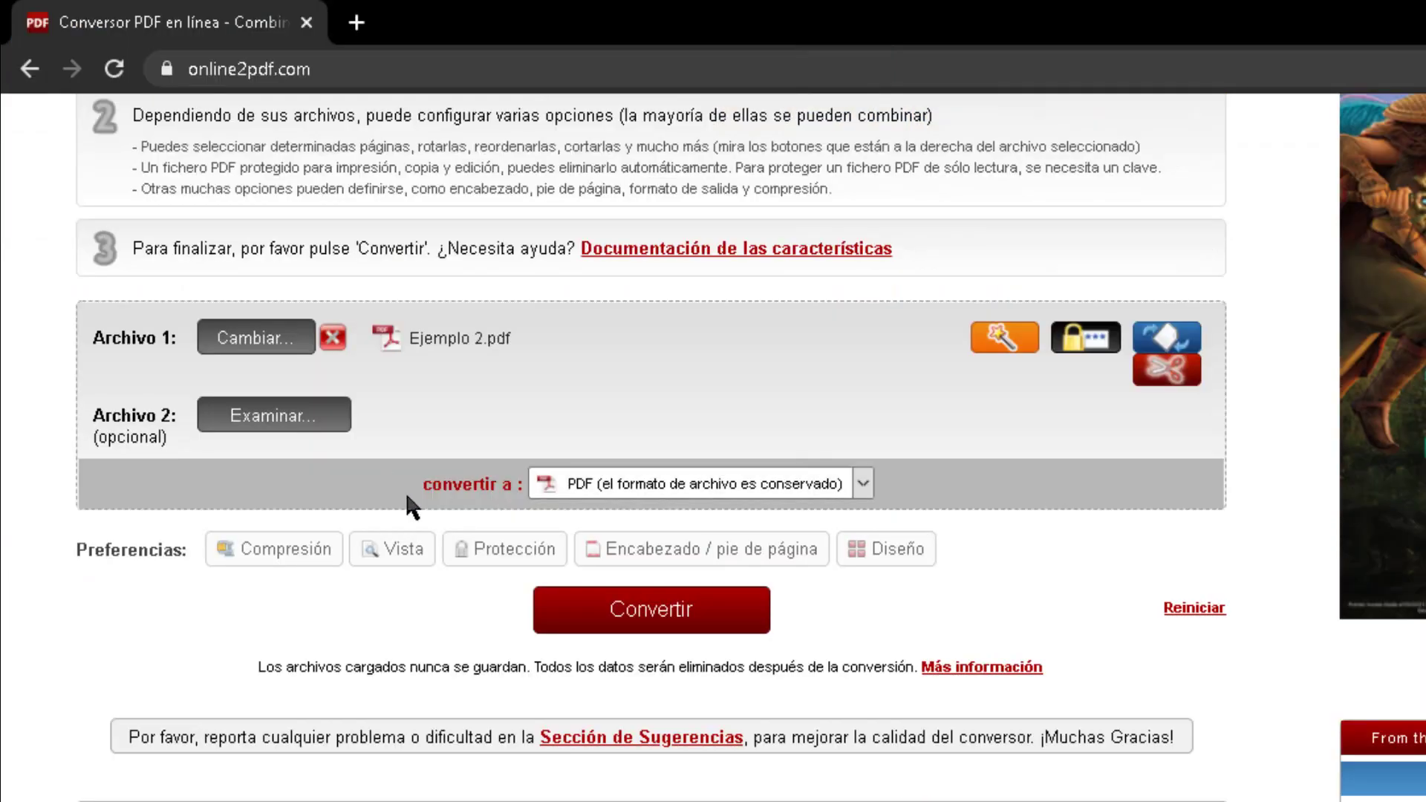
Step: Set Excel 2007-2019 (*.xlsx) as the output format for Ejemplo 2.pdf
left_click(862, 484)
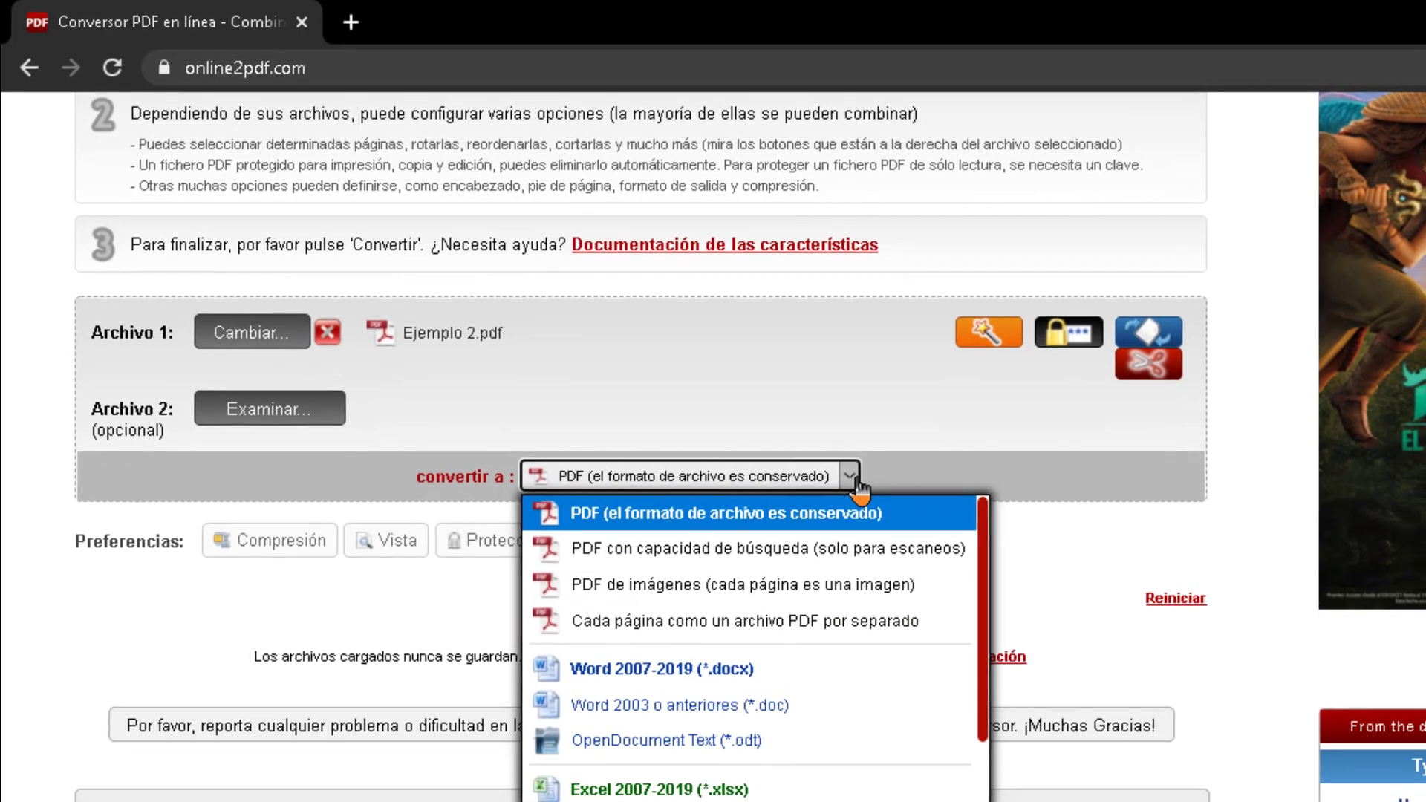
scroll(722, 762, "down", 3)
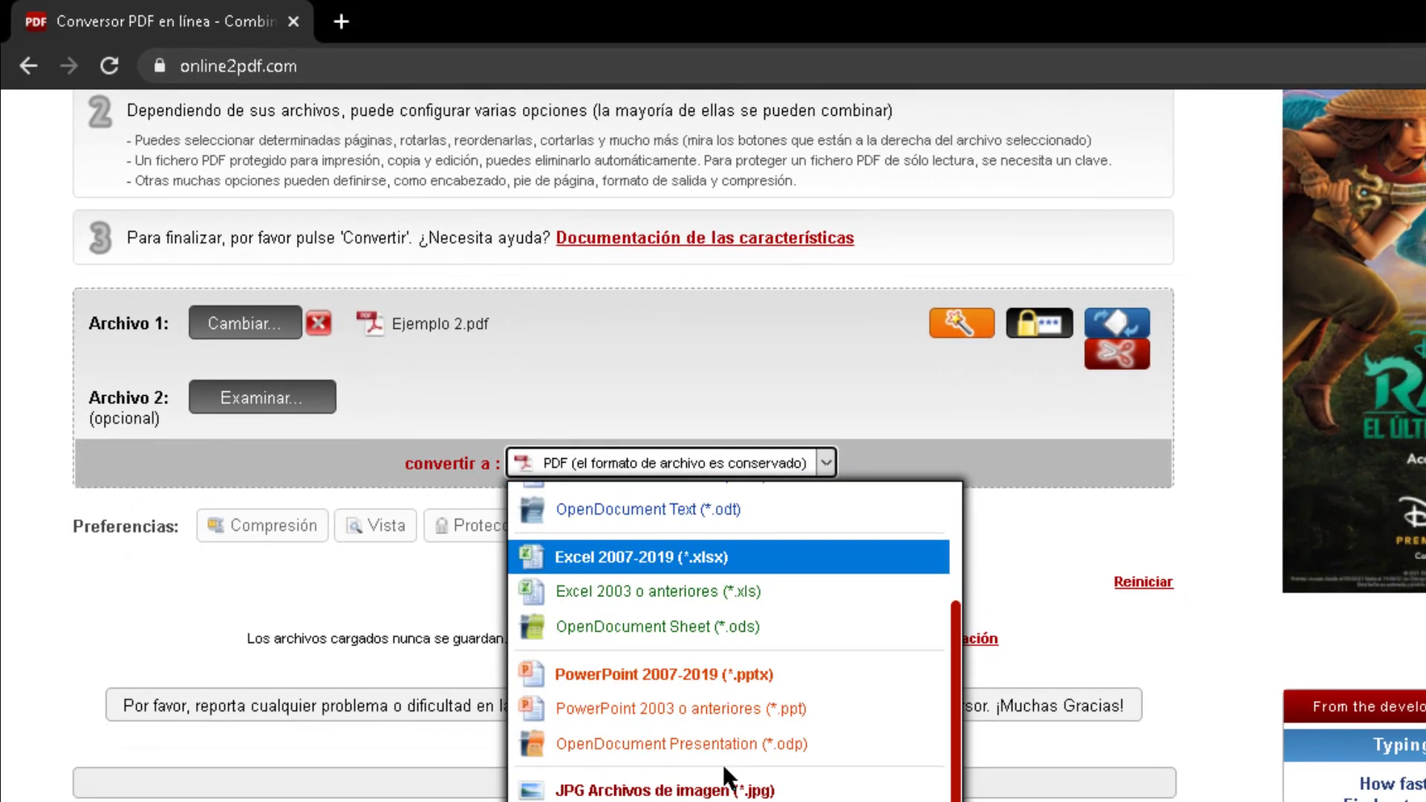
left_click(726, 557)
scroll(113, 574, "down", 3)
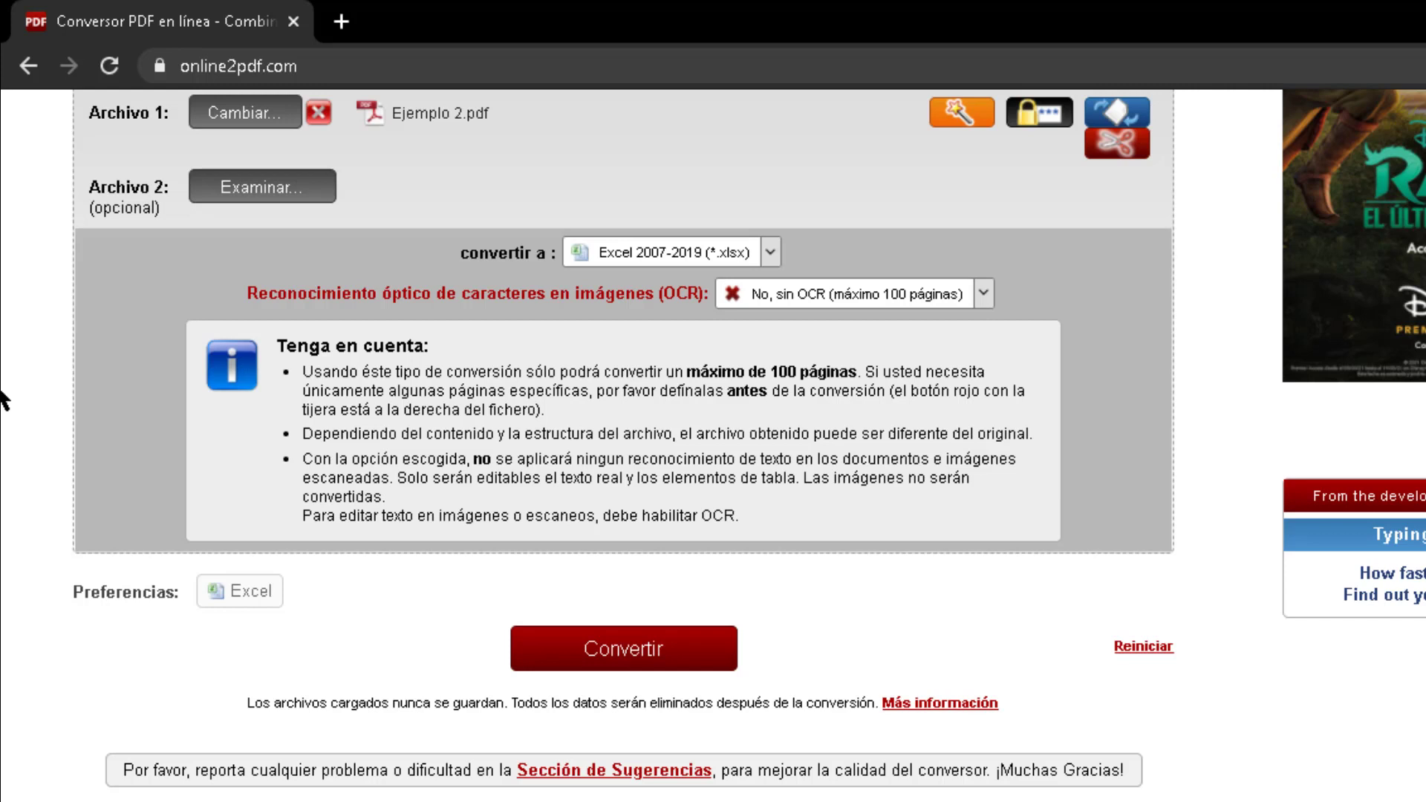
Step: Set the OCR option to 'Sí, con OCR' with the 20-page limit
left_click(982, 293)
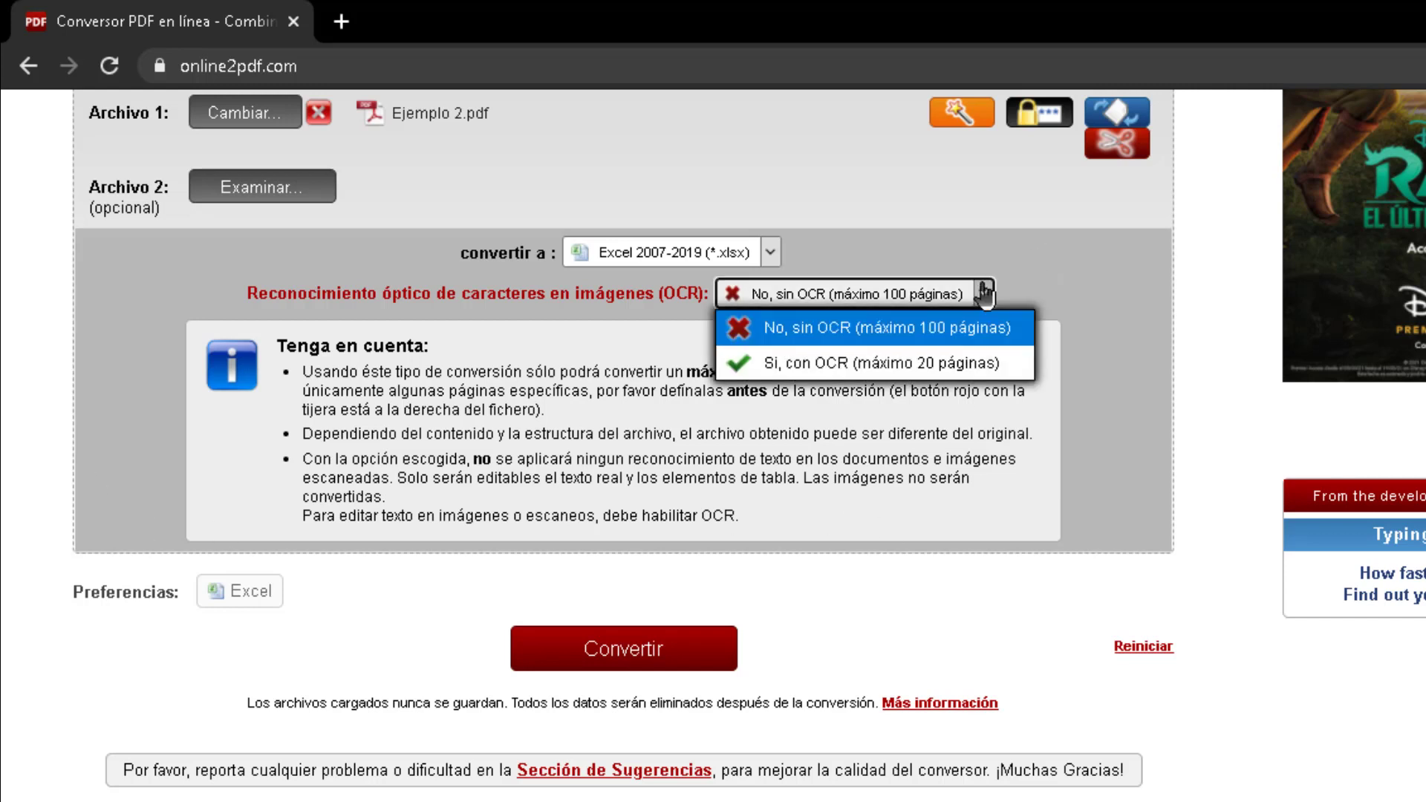
left_click(789, 364)
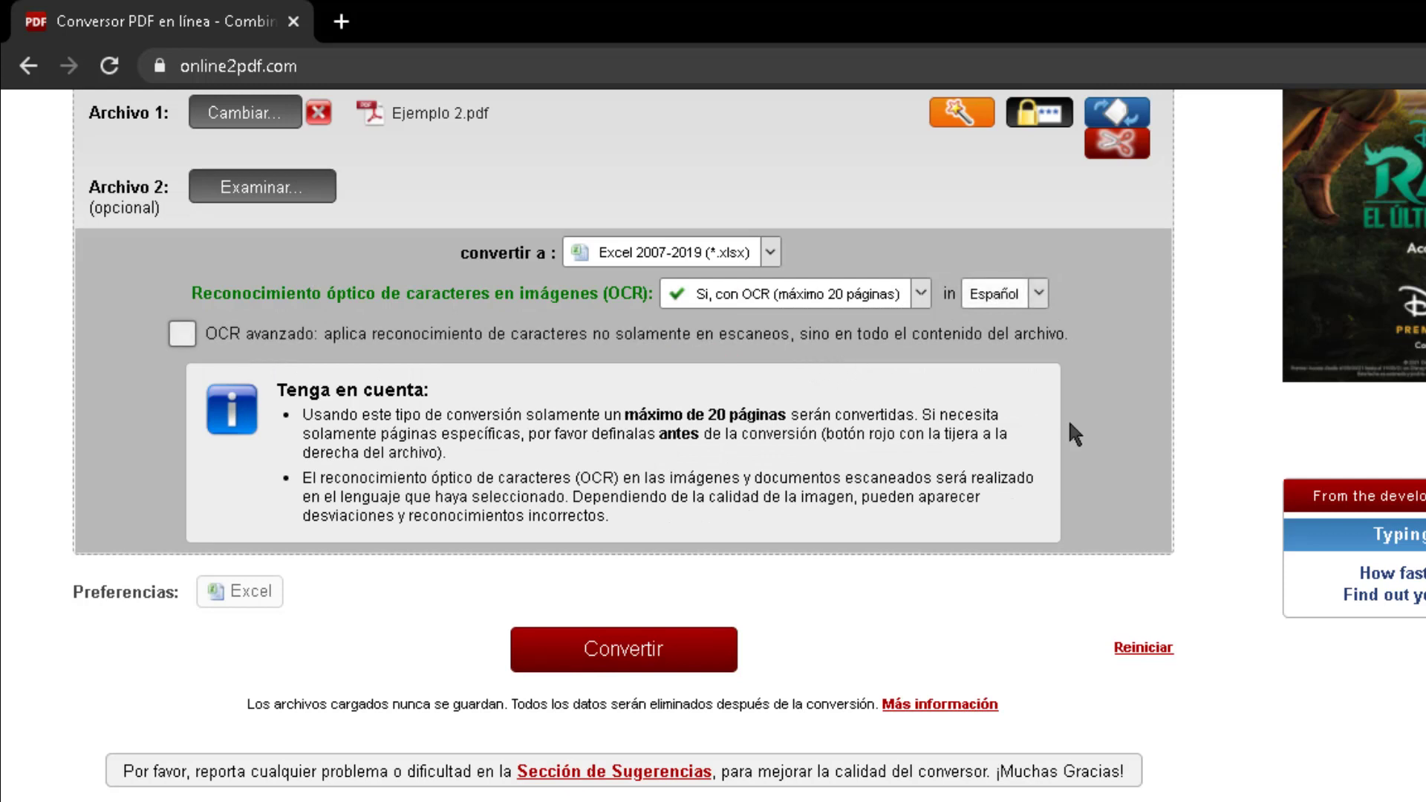
left_click(921, 297)
left_click(810, 328)
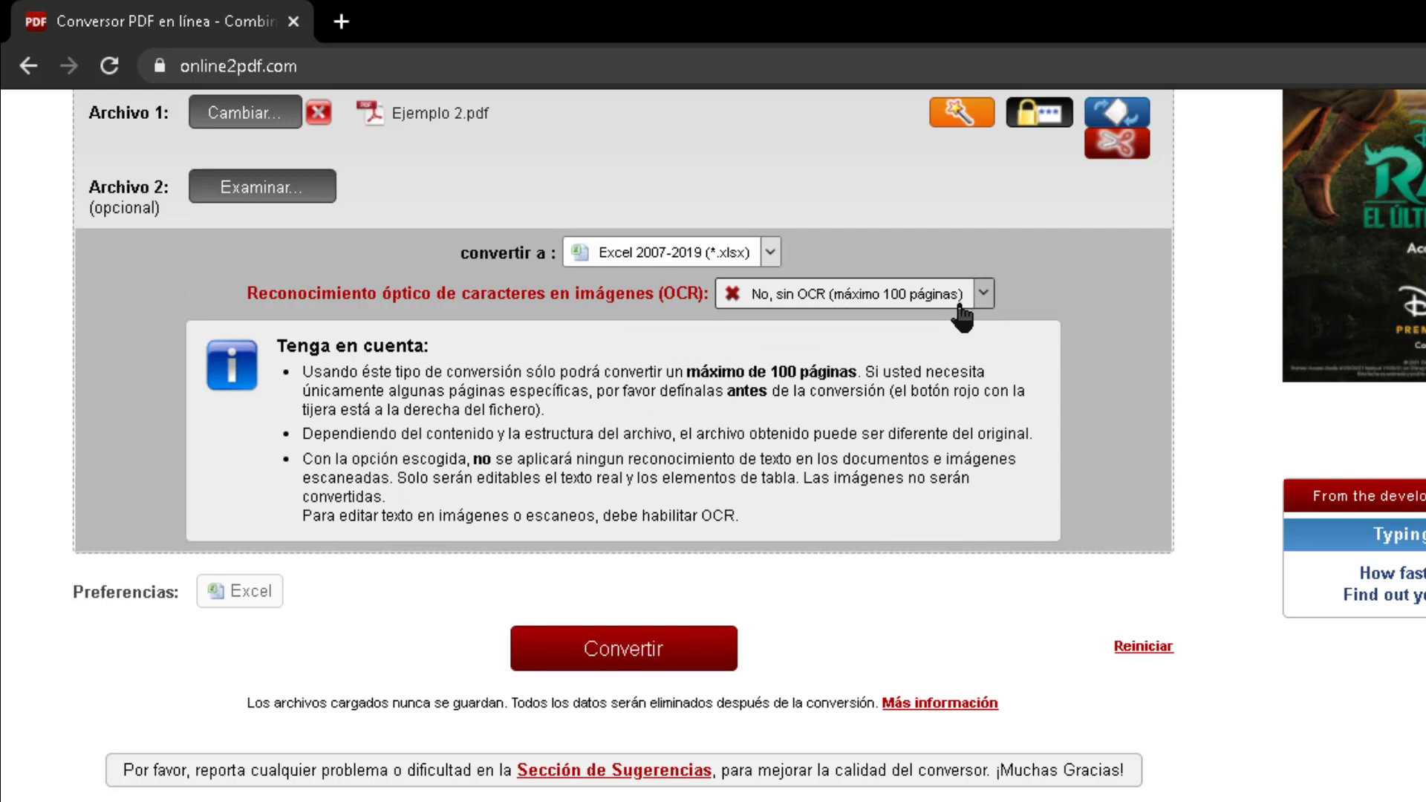
left_click(982, 294)
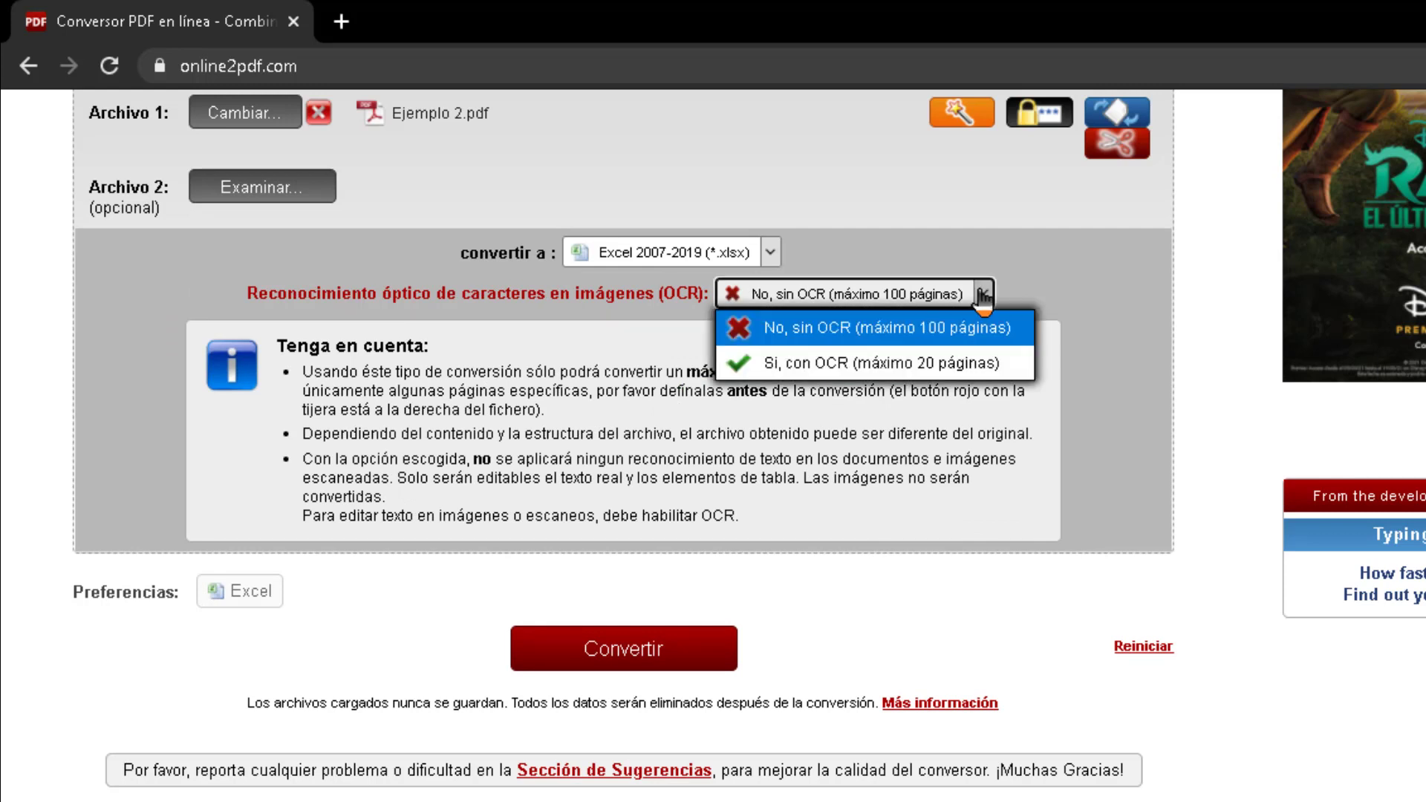
left_click(806, 364)
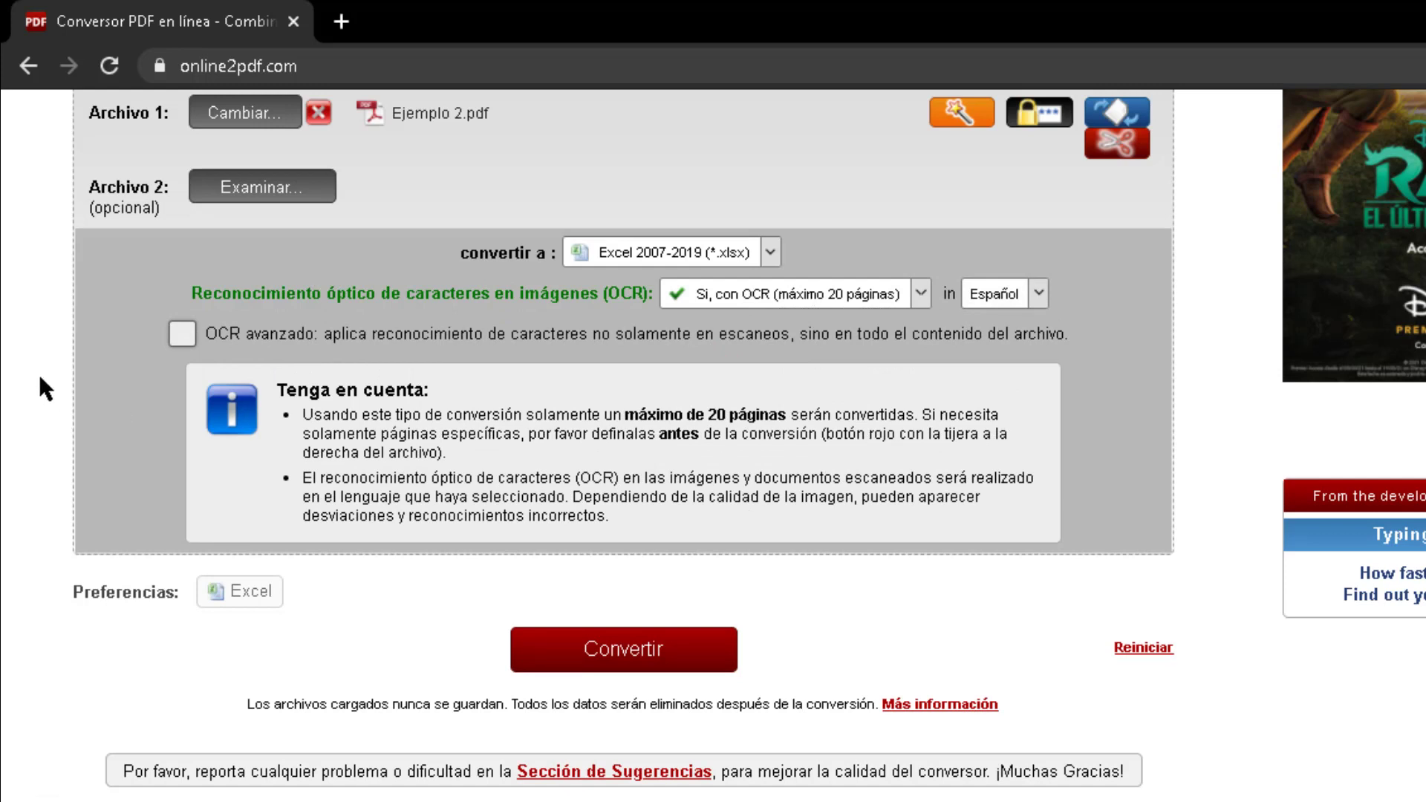
Step: Tick 'OCR avanzado' on all content and start converting the PDF to Excel
left_click(183, 336)
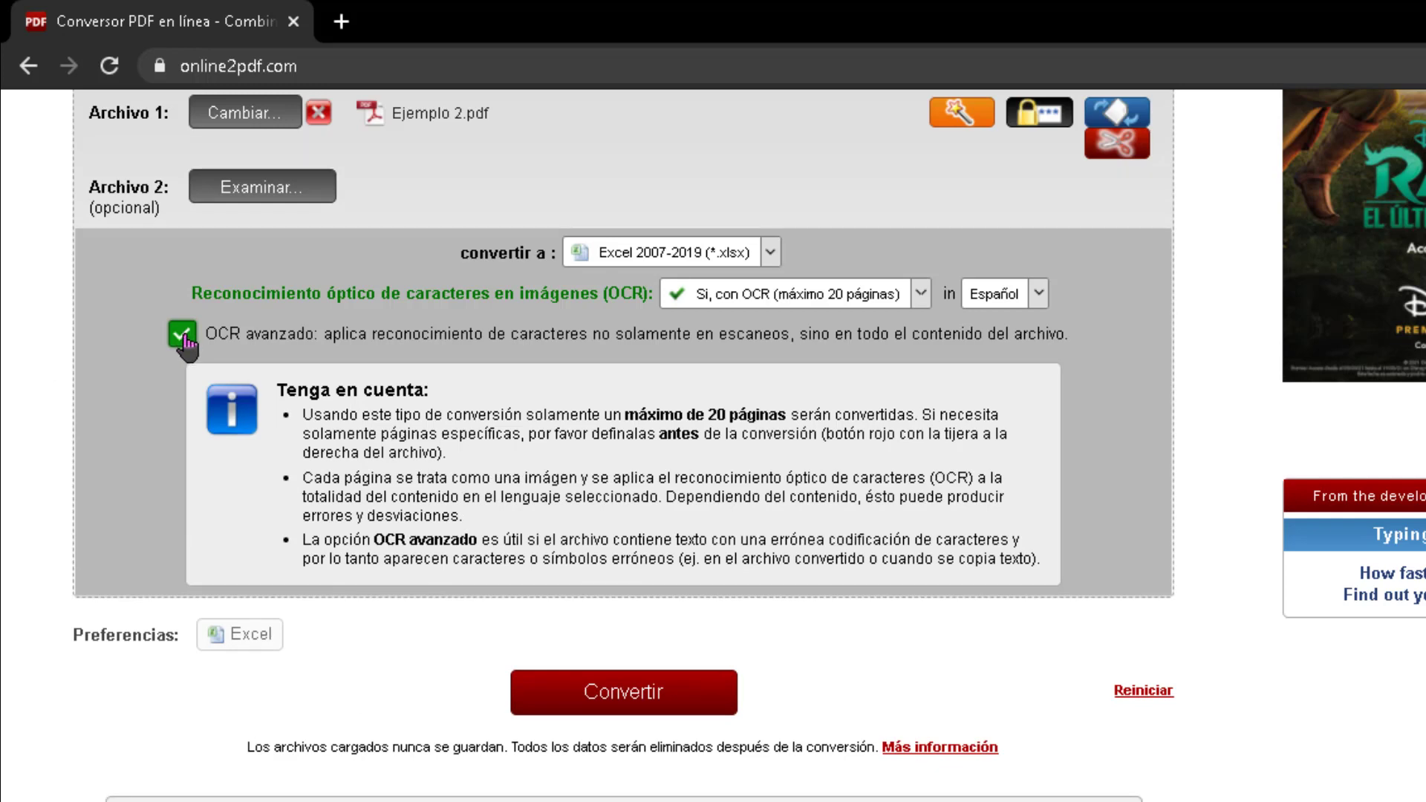
left_click(184, 336)
left_click(178, 334)
left_click(606, 700)
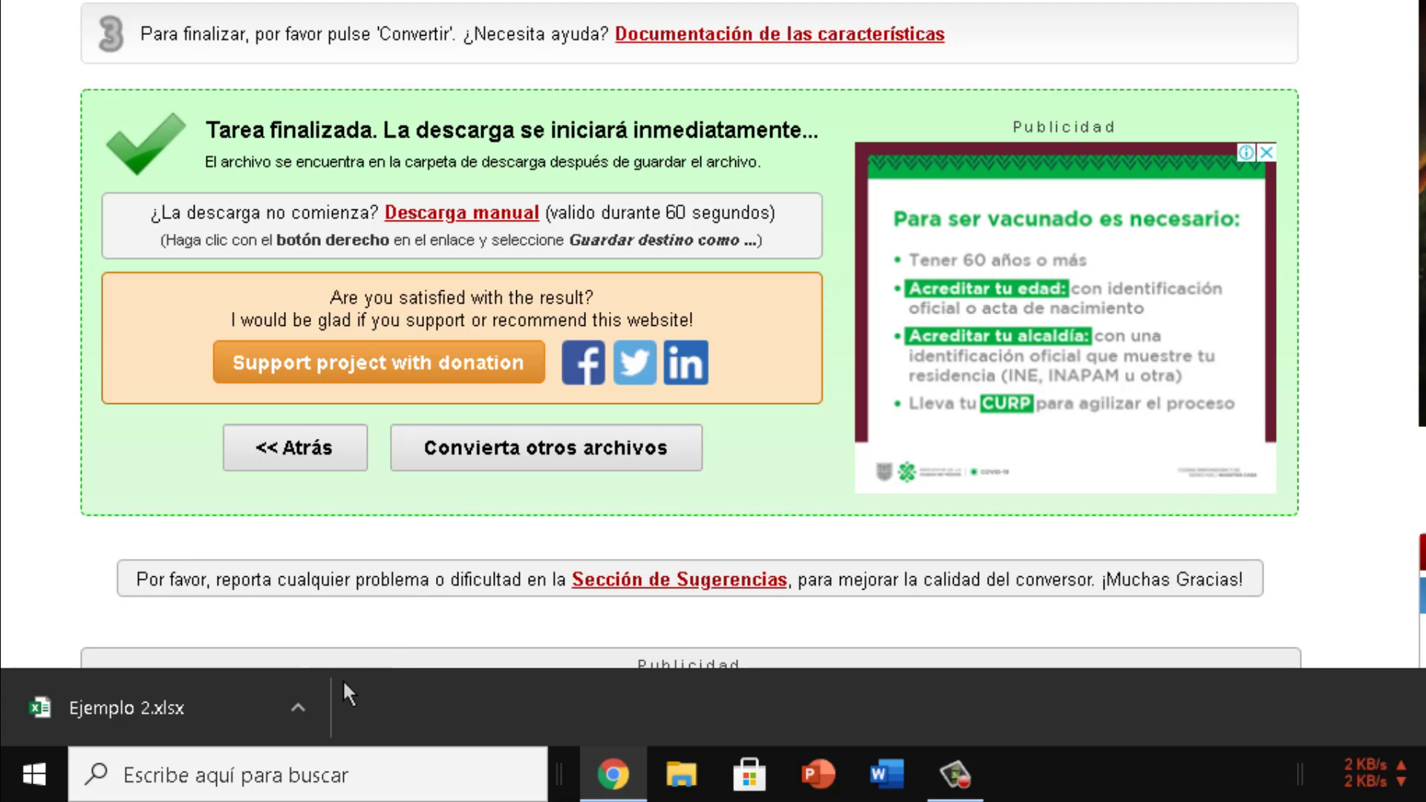
Step: Open the downloaded Ejemplo 2.xlsx in Excel's Protected View
left_click(132, 709)
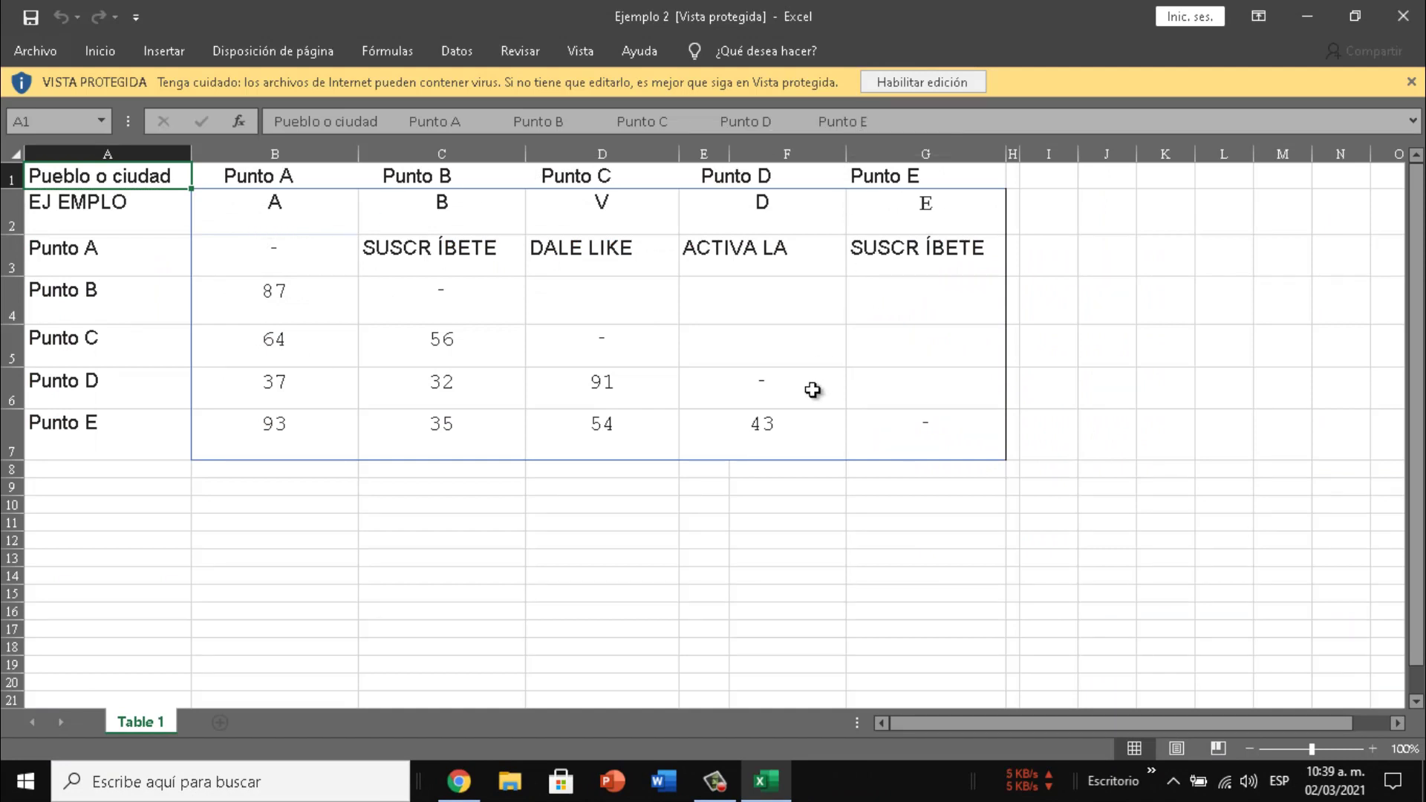
Step: Minimize Excel and Chrome, then open Ejemplo 2.pdf from the desktop in Acrobat Reader
left_click(1294, 12)
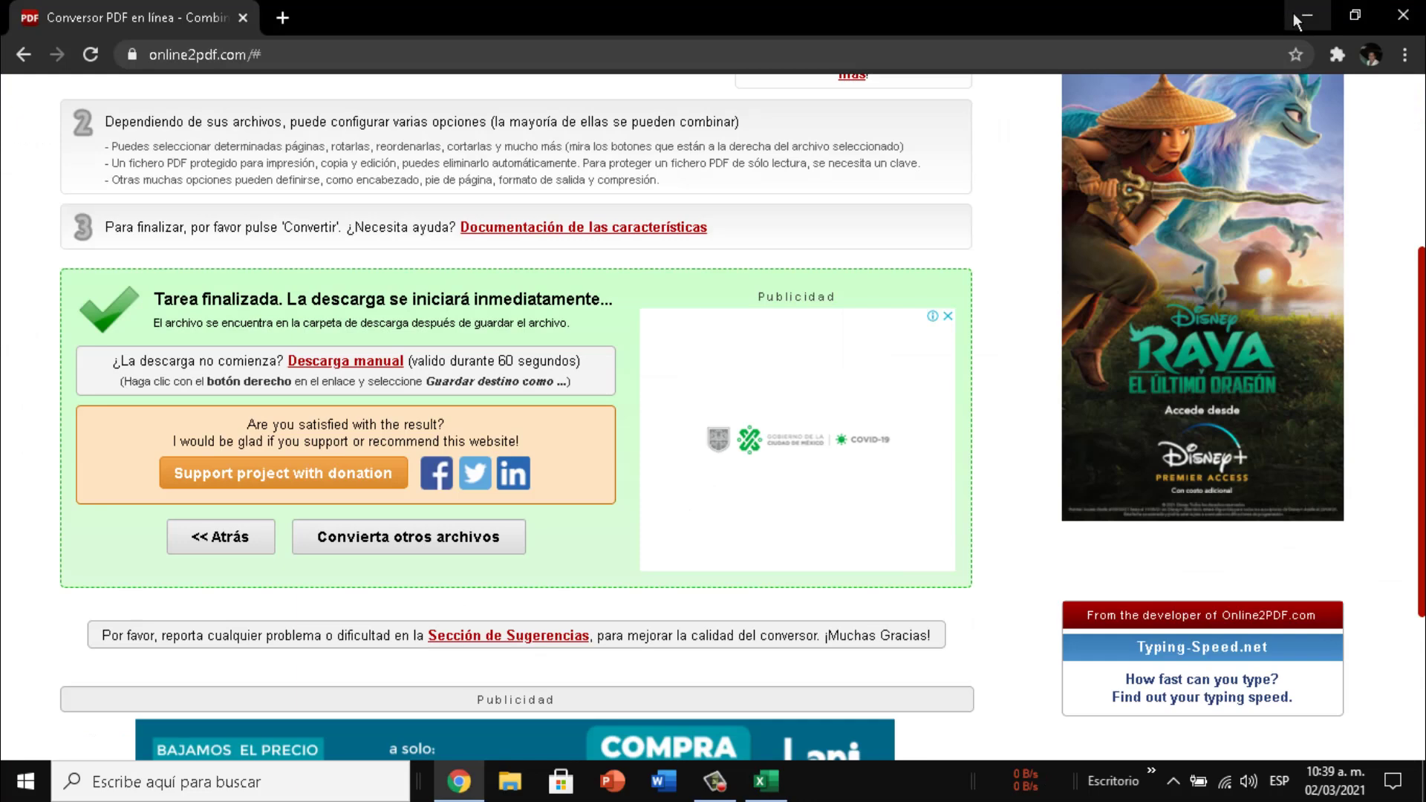
left_click(1294, 12)
double_click(882, 277)
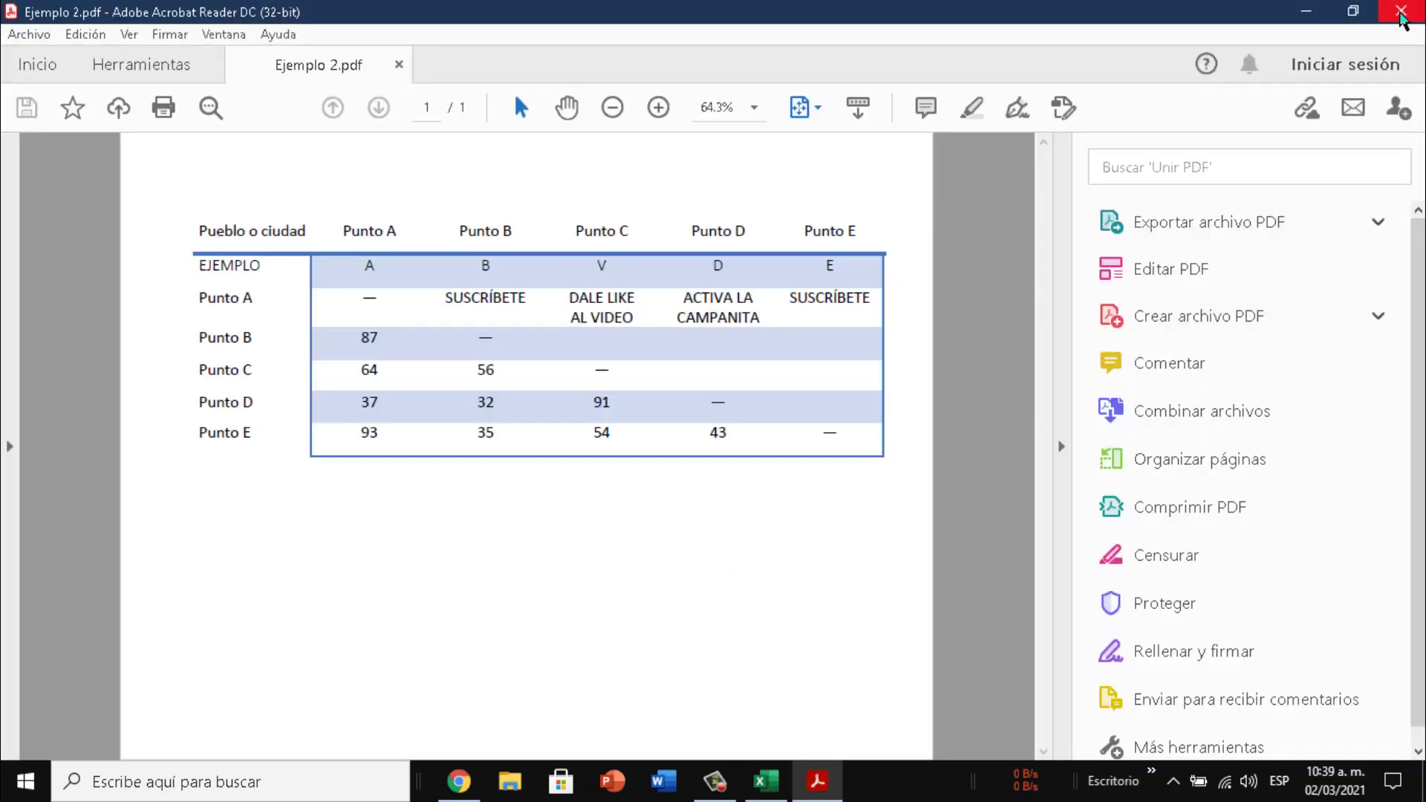
Step: Resize and position the PDF viewer beside Excel to compare columns E, F and G, then float it
left_click(1352, 12)
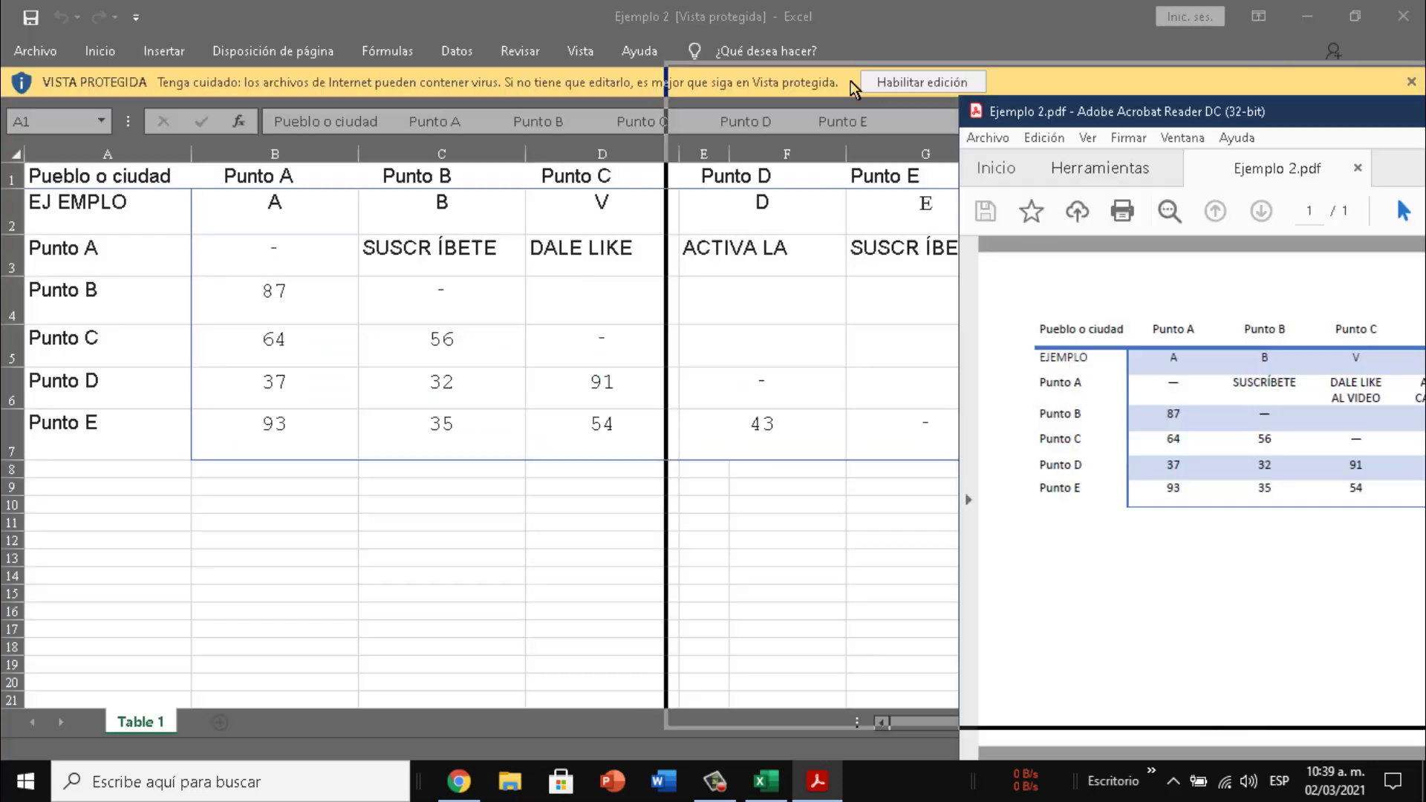
mouse_move(964, 95)
left_mouse_down()
mouse_move(648, 61)
mouse_move(839, 139)
left_mouse_up()
left_click_drag(1142, 168, 1066, 11)
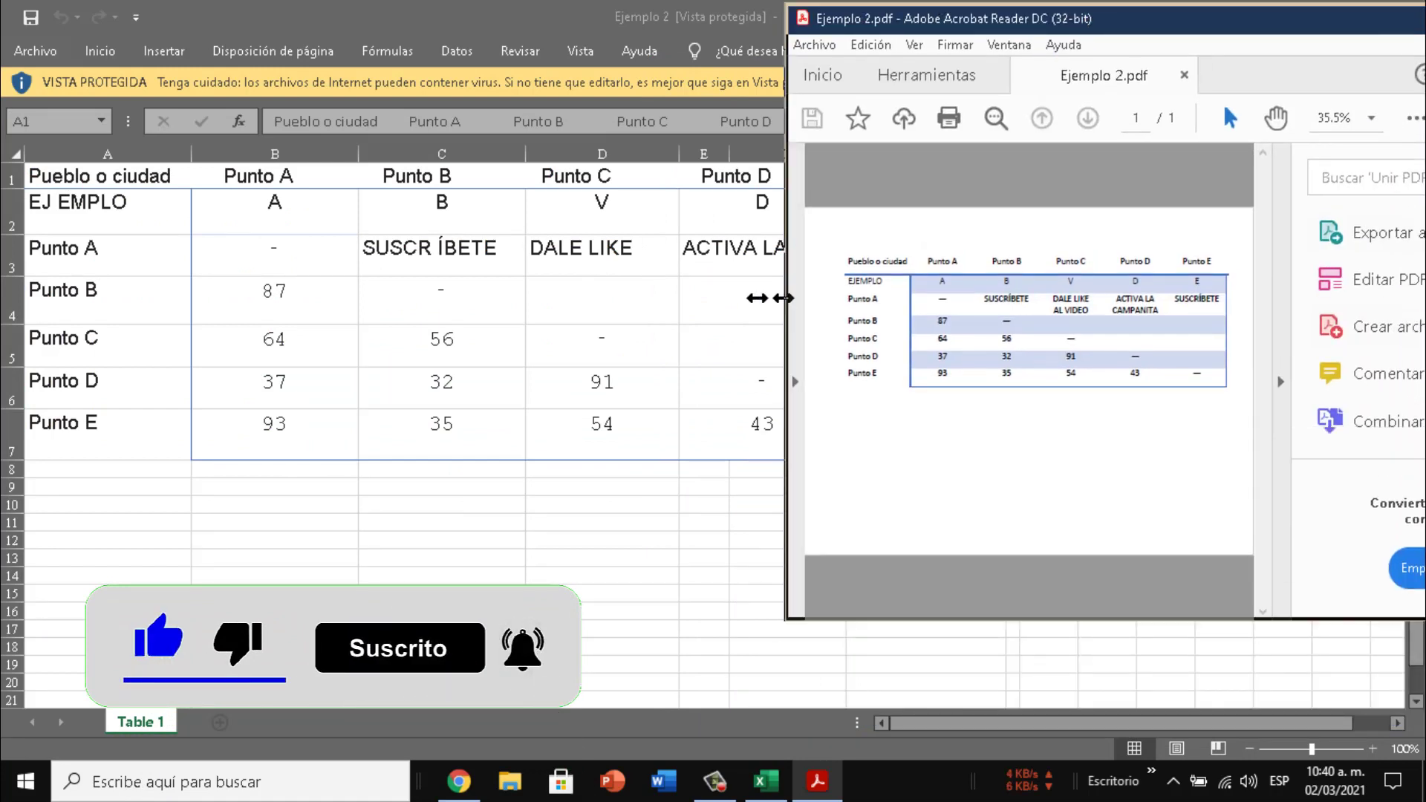
left_click_drag(781, 13, 644, 297)
left_click_drag(982, 23, 1151, 41)
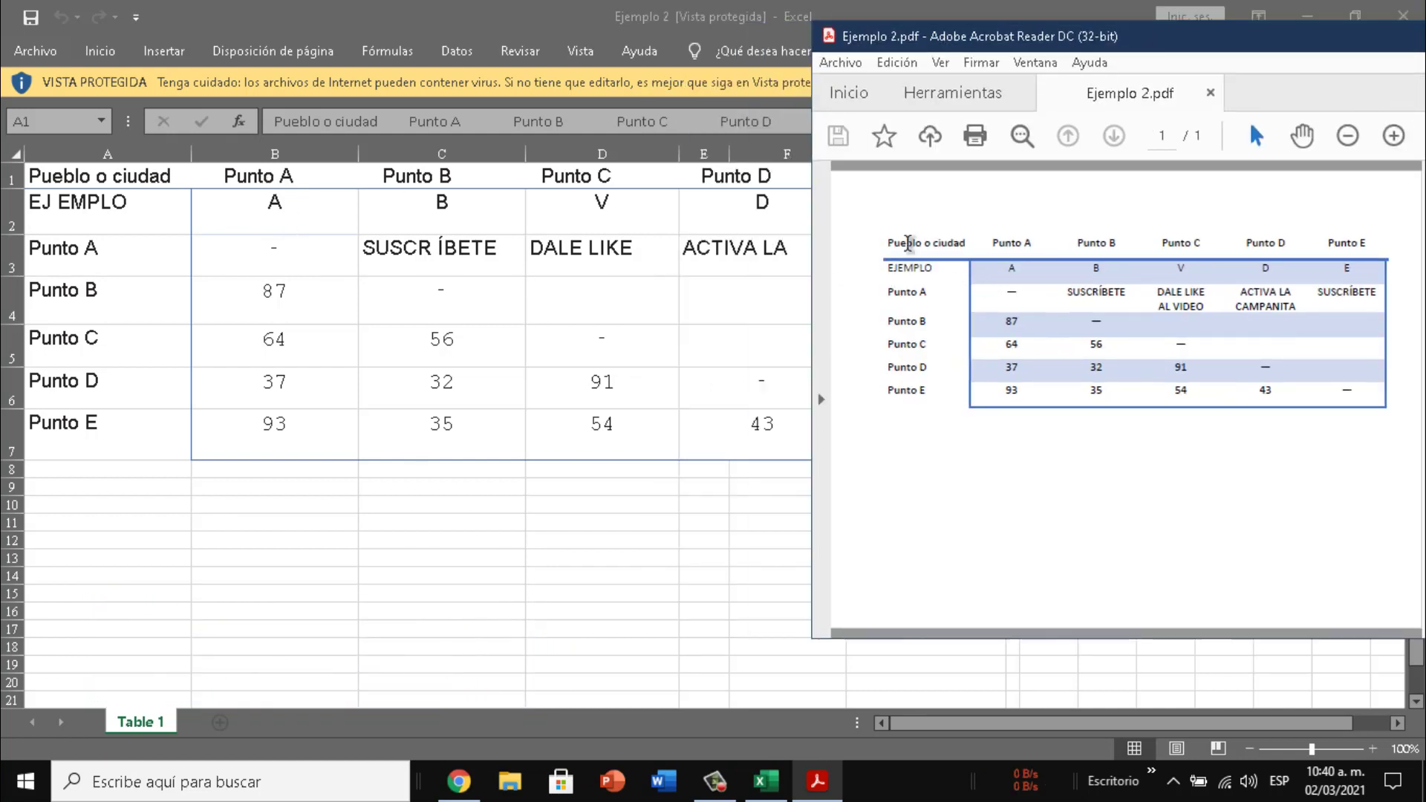
left_click_drag(814, 149, 947, 145)
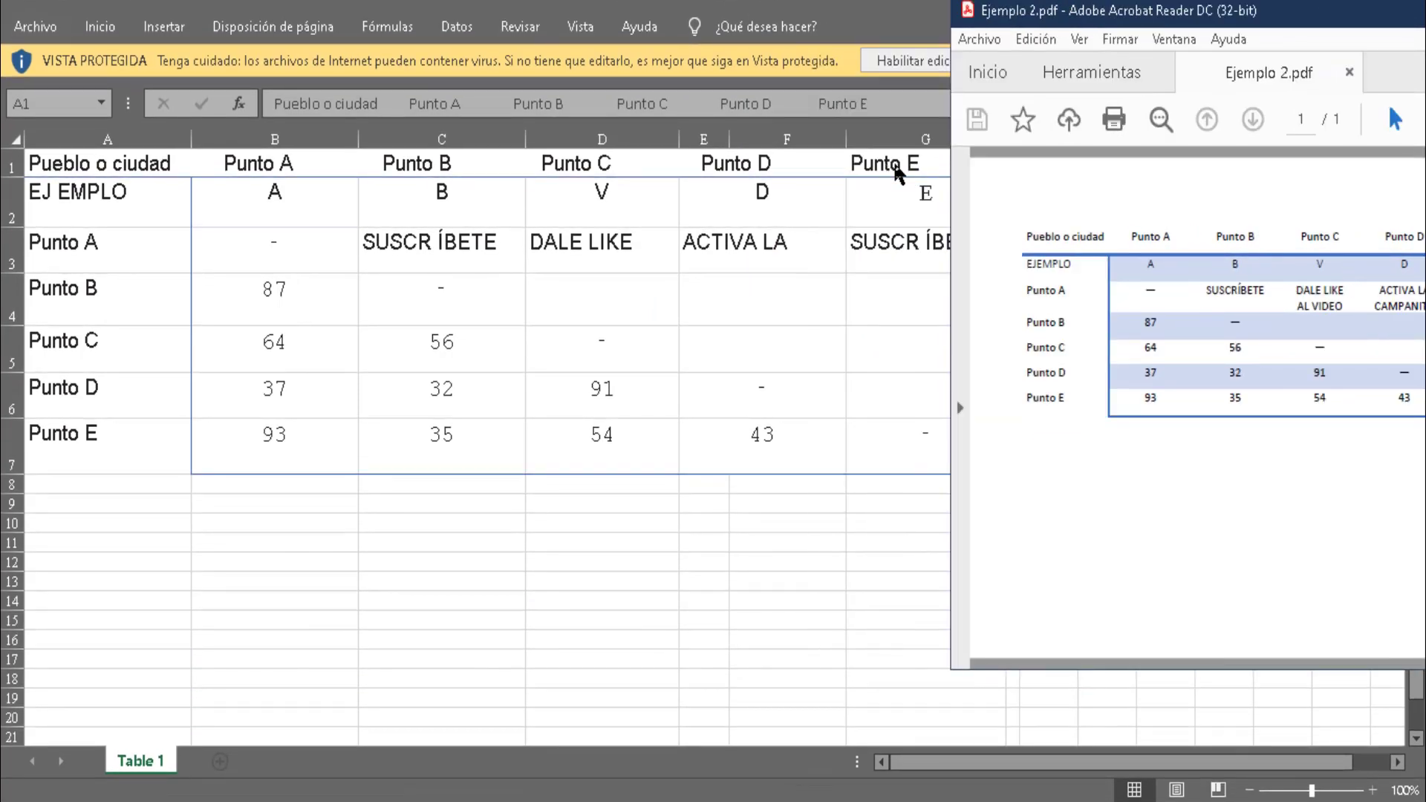
left_click_drag(1114, 16, 981, 14)
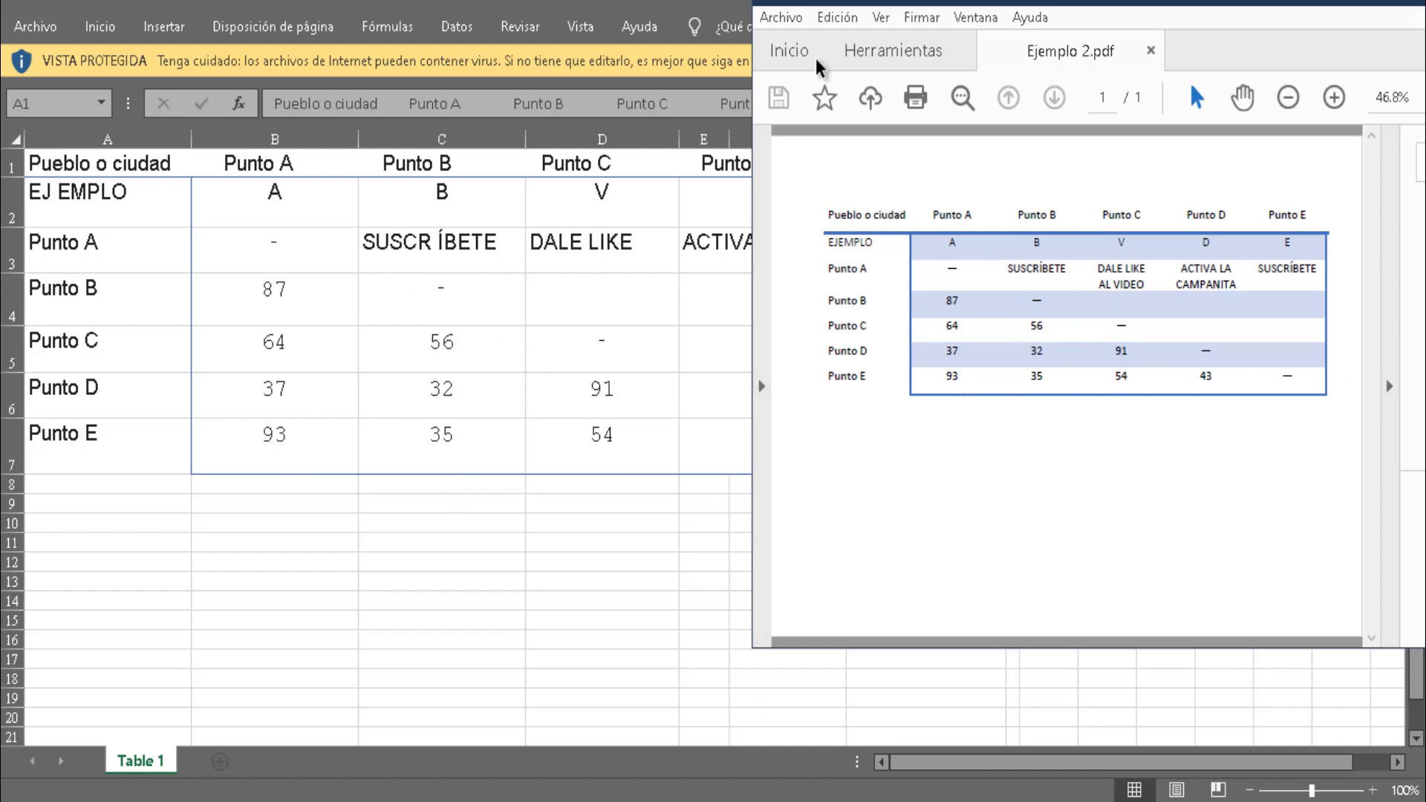
left_click_drag(780, 2, 836, 2)
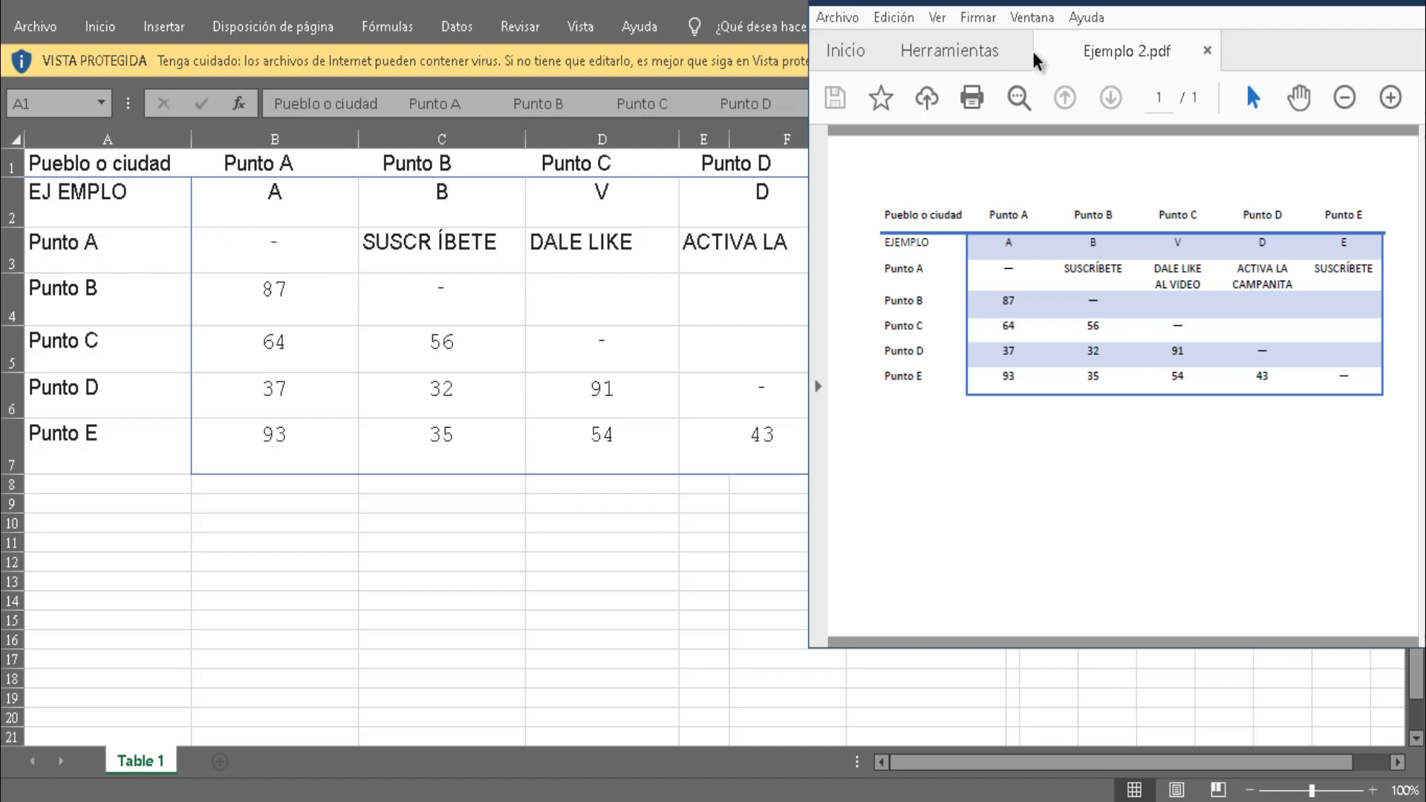
left_click_drag(1248, 3, 1247, 78)
Step: Minimize the PDF viewer and enable editing in the converted workbook
left_click(1233, 66)
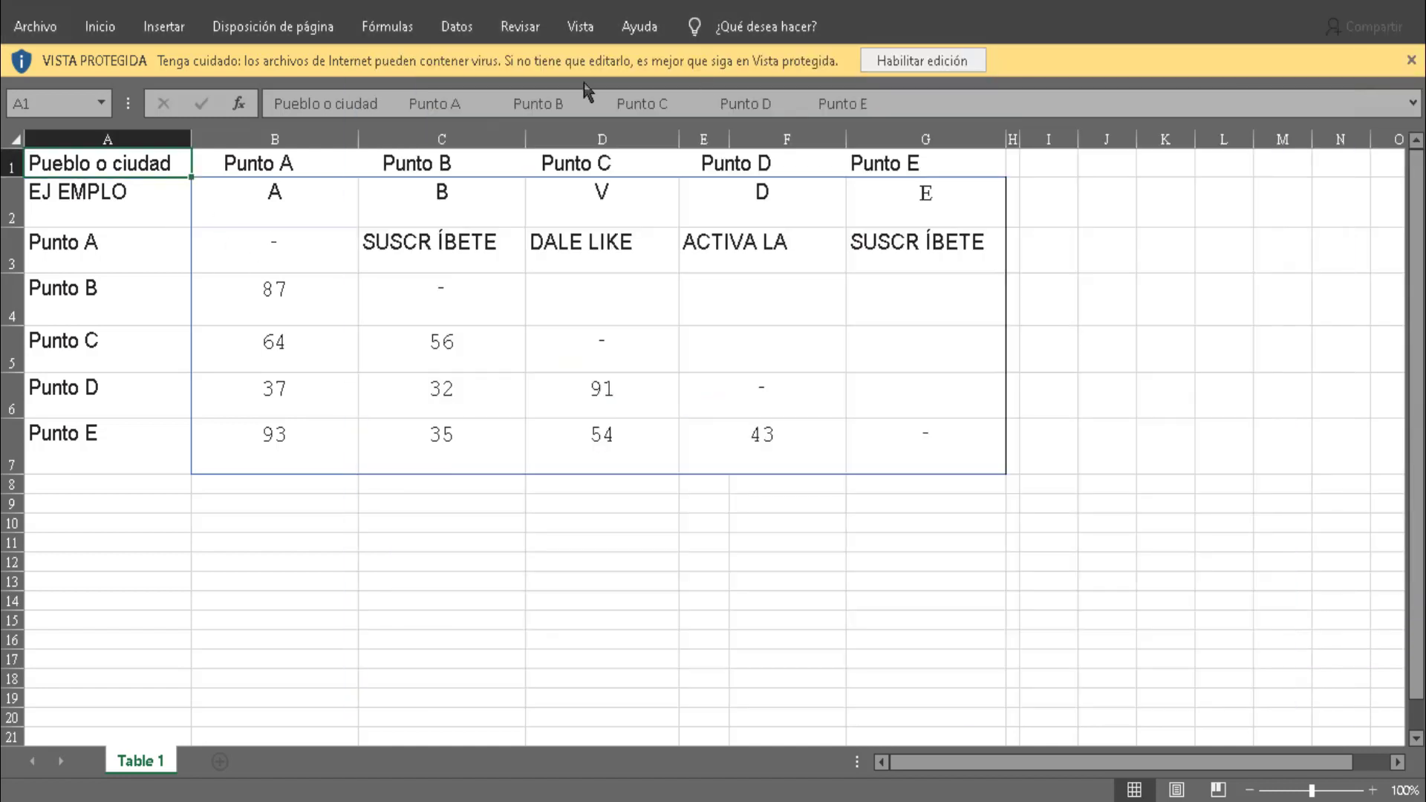
left_click(919, 58)
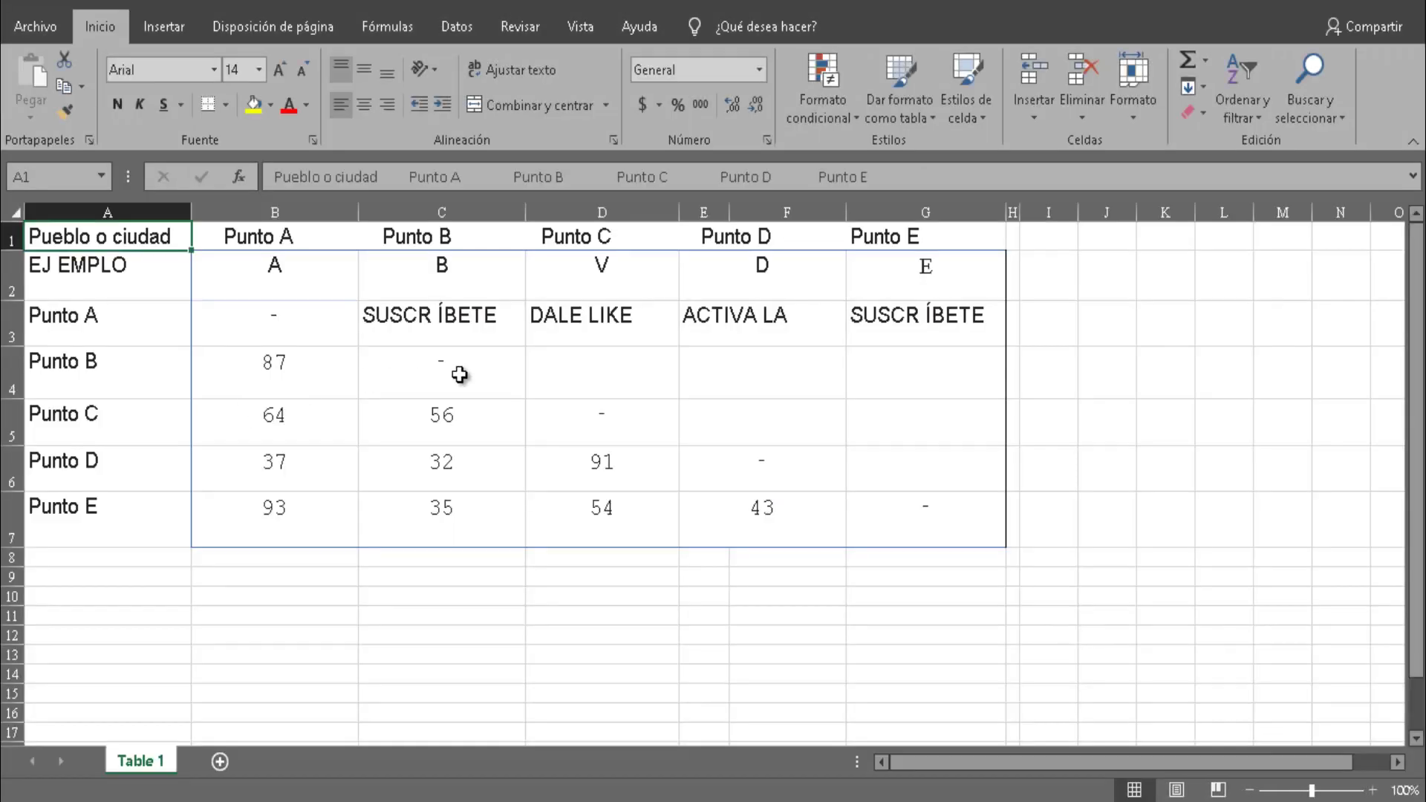
left_click(460, 375)
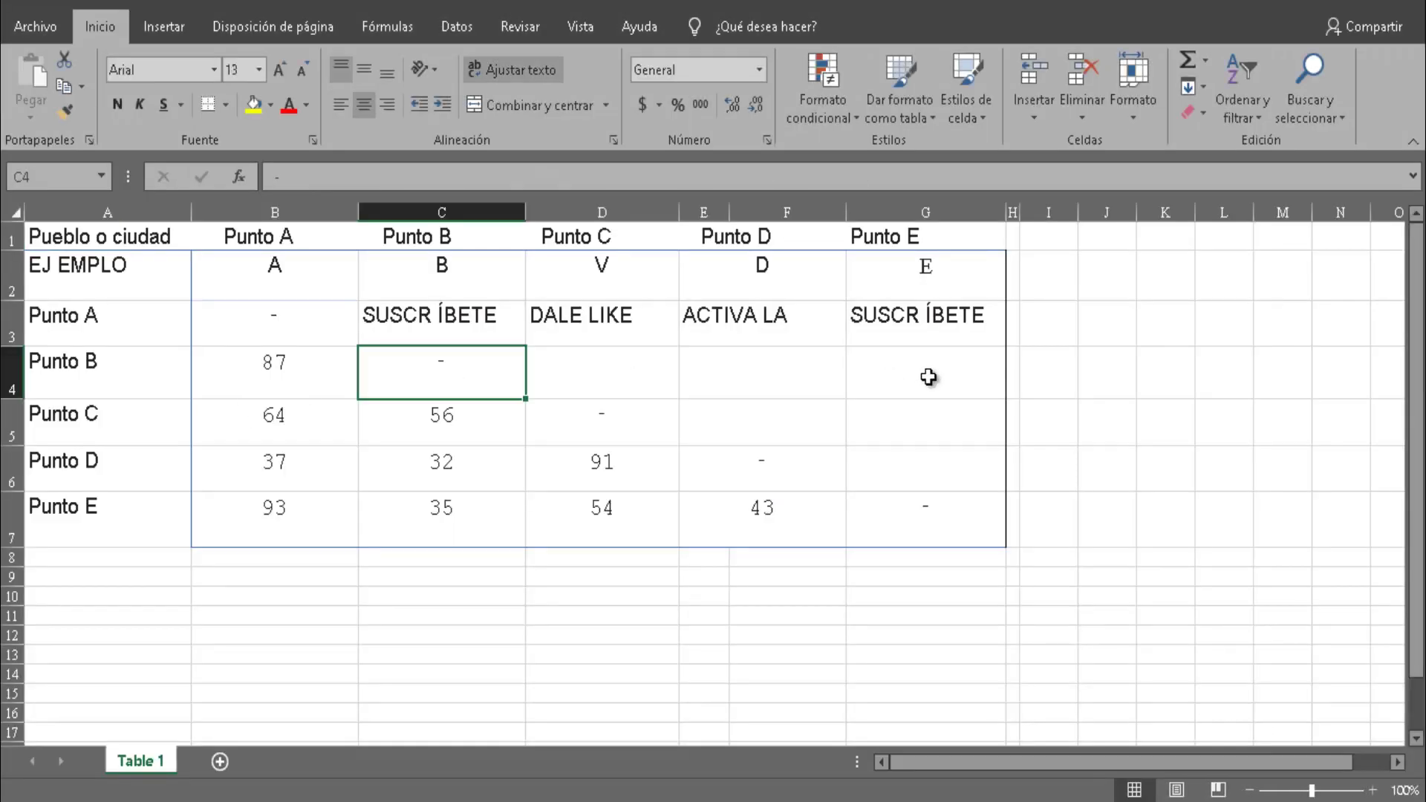
left_click(783, 372)
Step: Enter test text 'sgvcvdsbcv' in E4 and 'xcvzb' in G5, then minimize Excel
double_click(784, 371)
type("sgvcvds")
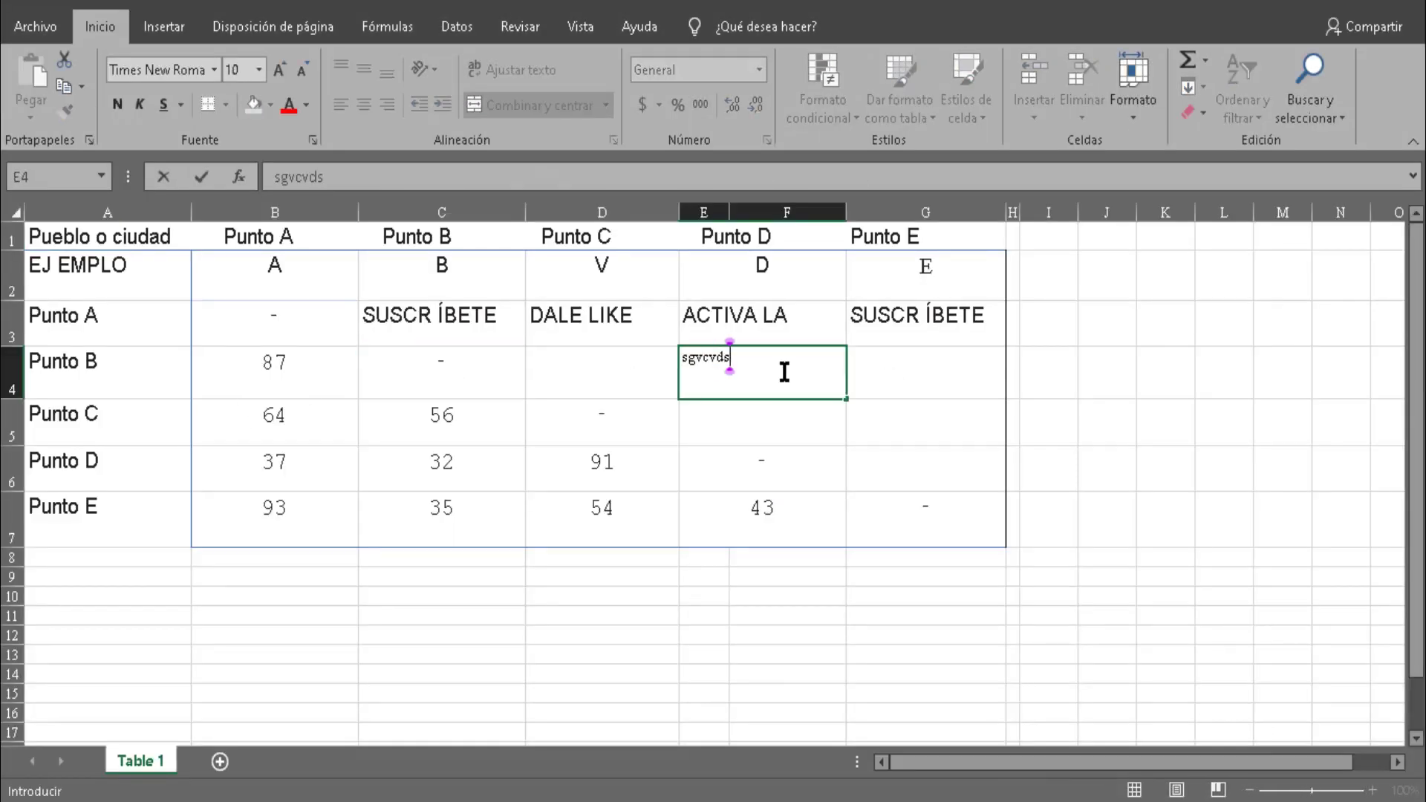
type("bcv")
left_click(854, 421)
type("xcvzb")
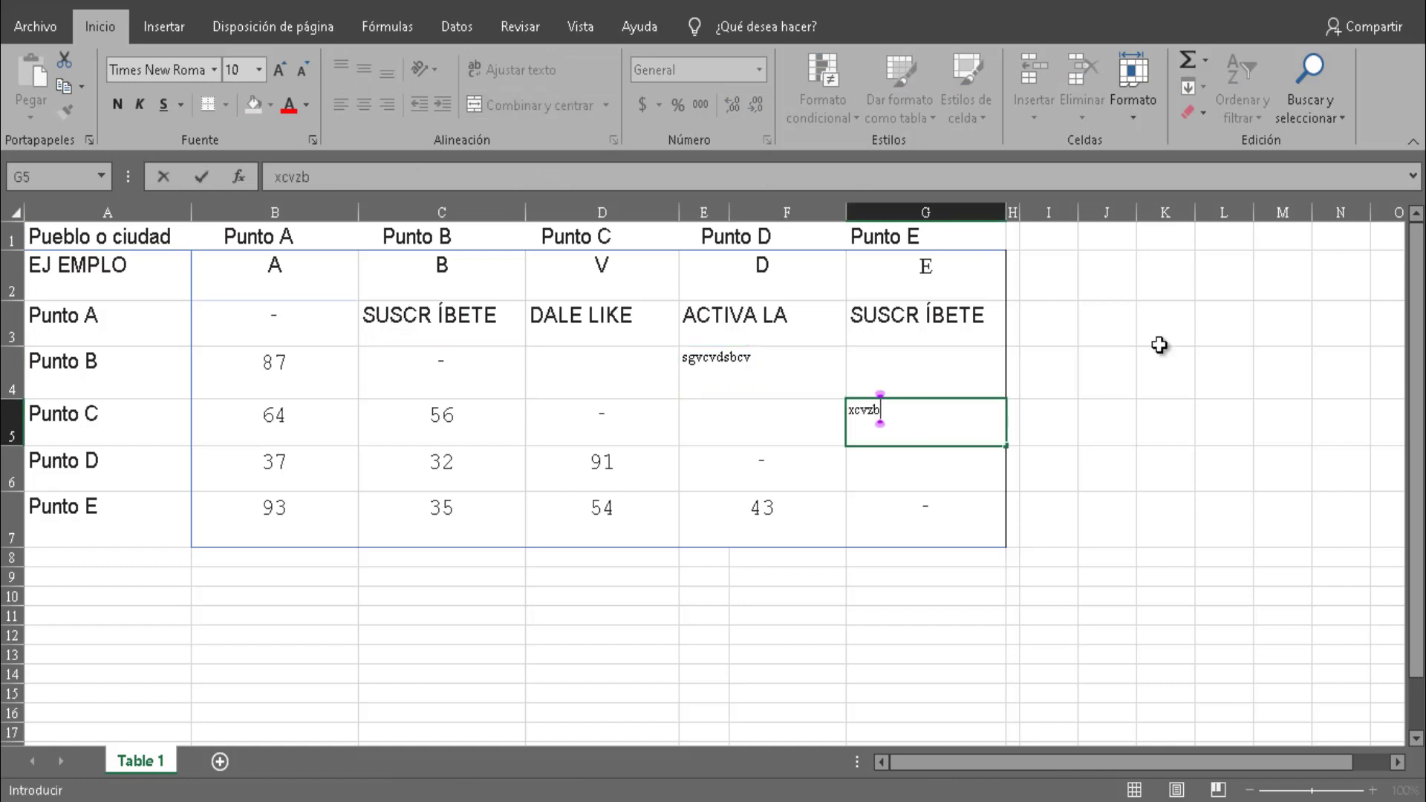
left_click(1162, 334)
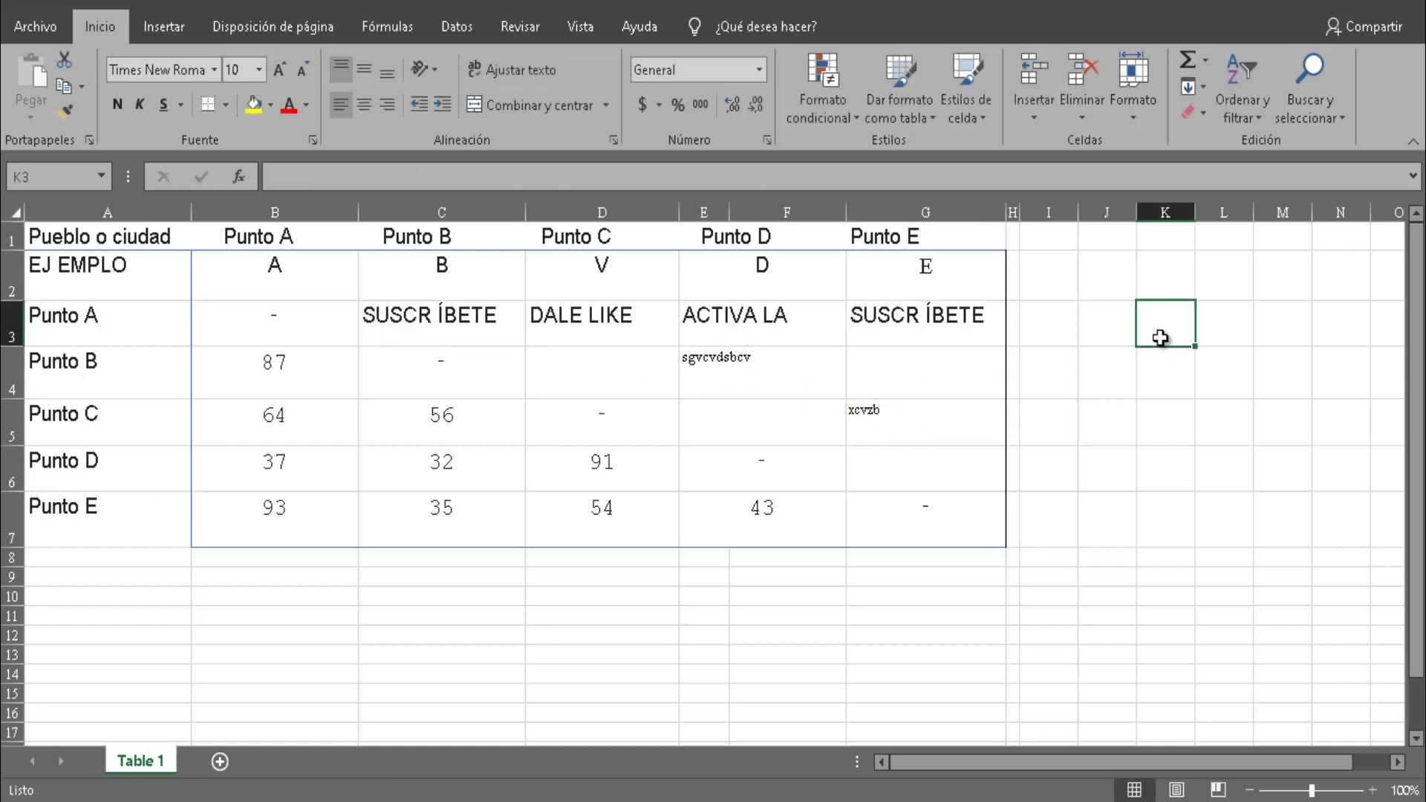
left_click(1307, 5)
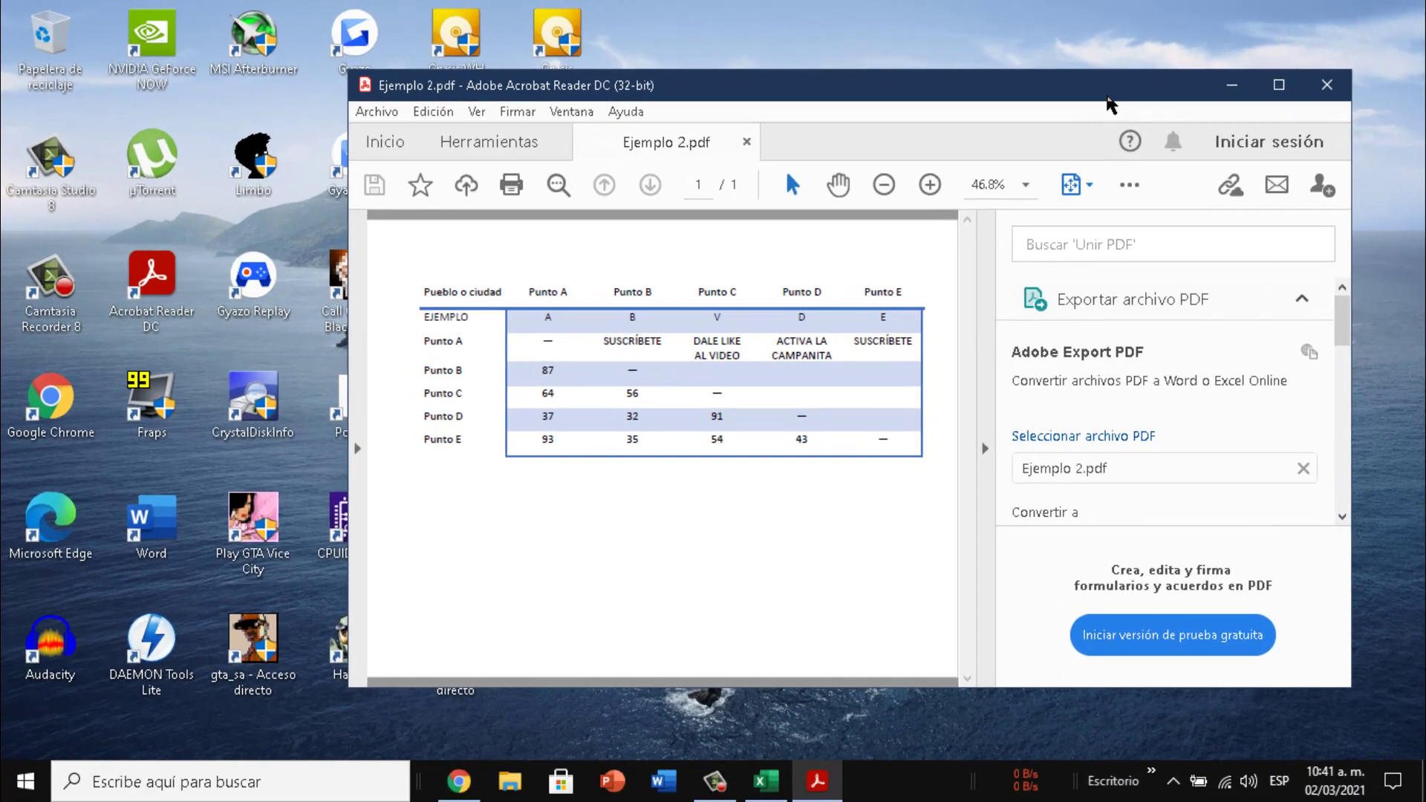
Step: Move the Ejemplo 2.pdf window slightly up and left on the desktop
left_click_drag(1107, 95, 1043, 67)
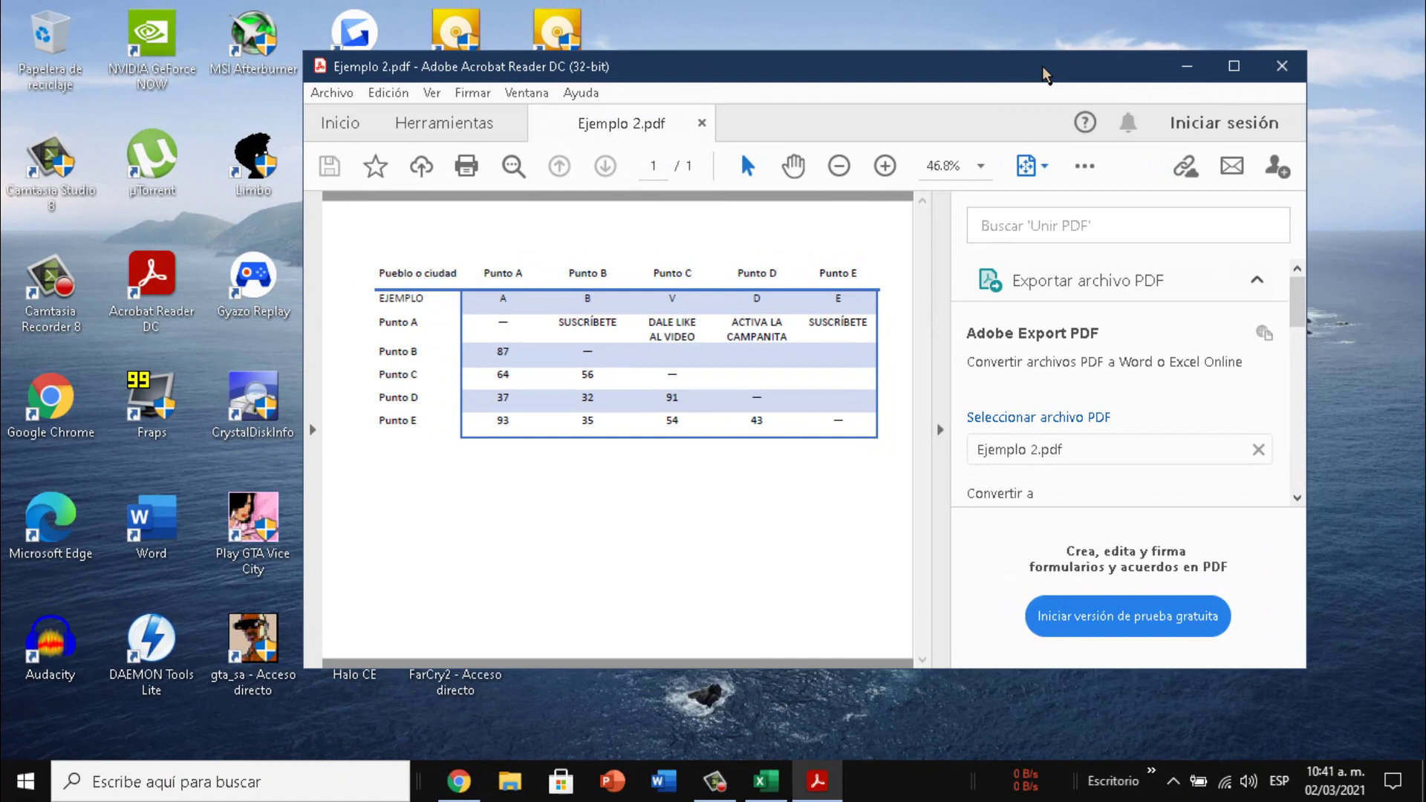